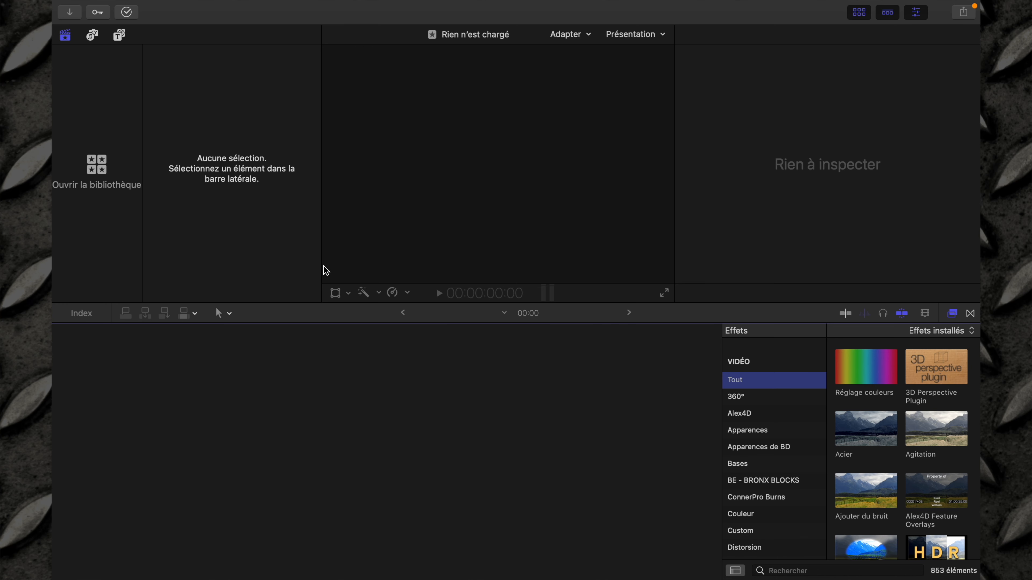
Step: Create a new library named test in the MONTAGE folder
click(101, 170)
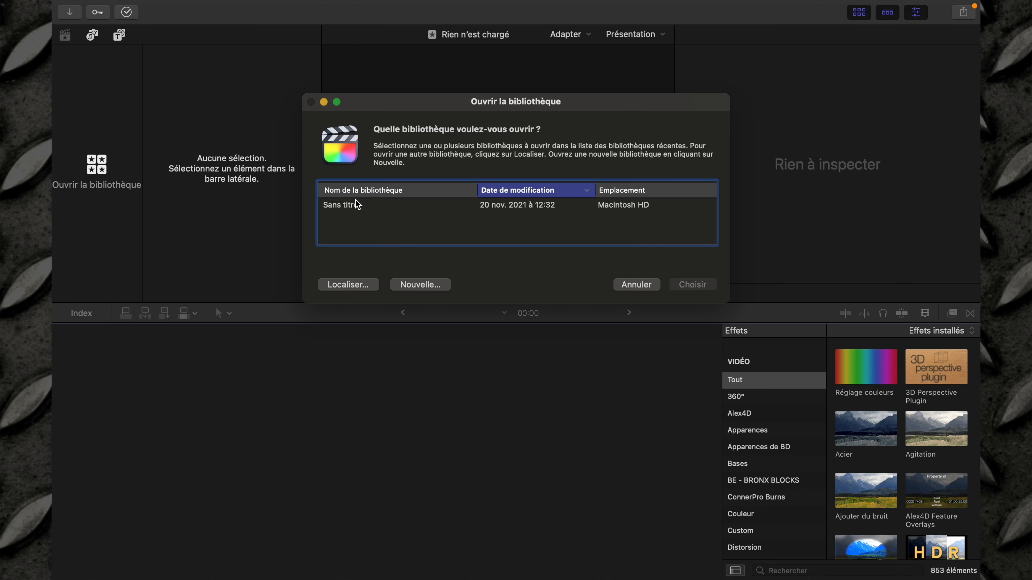
click(411, 284)
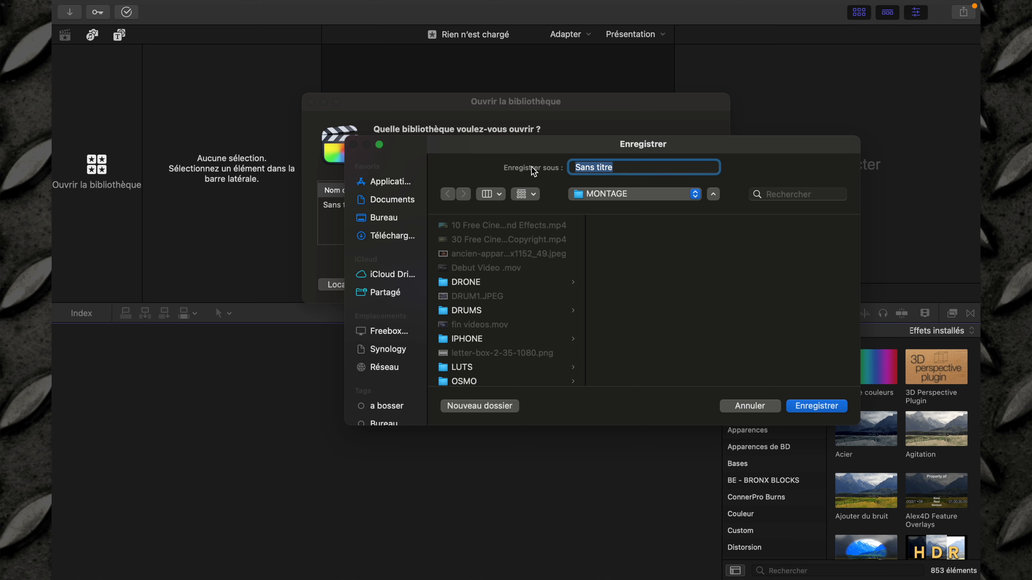
text(test)
click(817, 406)
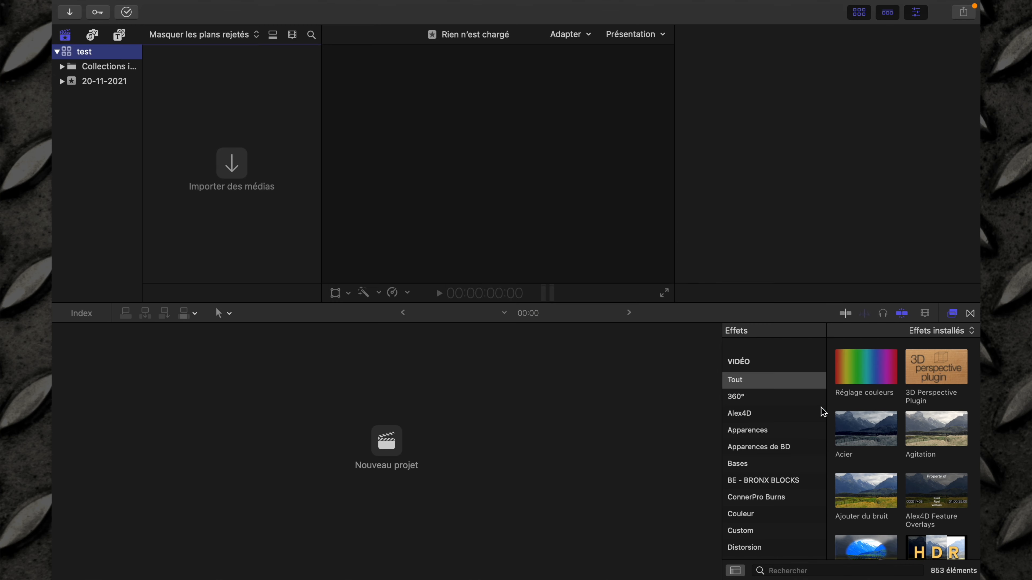
Step: Create a project named test in event 20-11-2021 with 4K format, 3840x2160 resolution and 25p frame rate
click(391, 447)
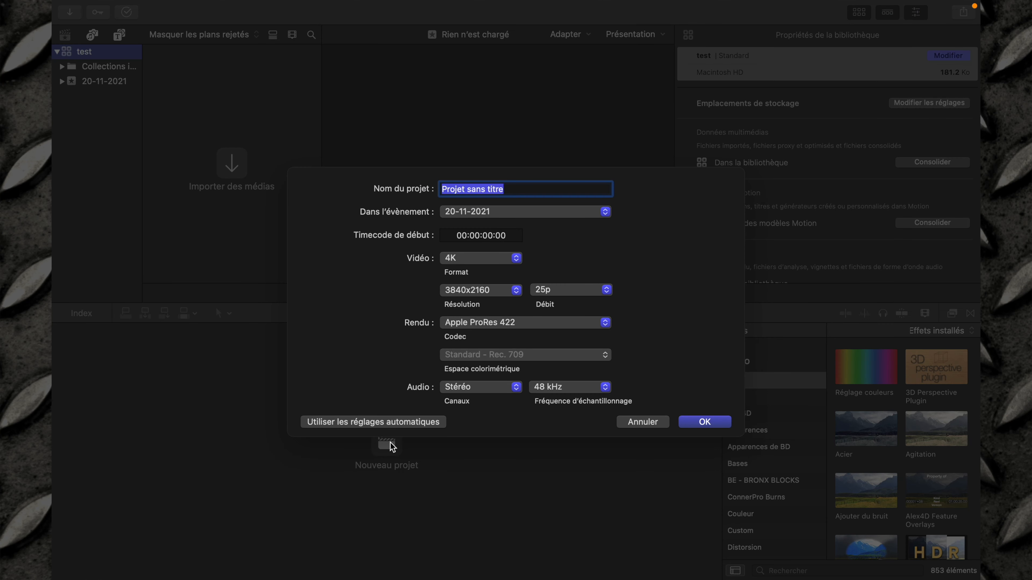
text(test)
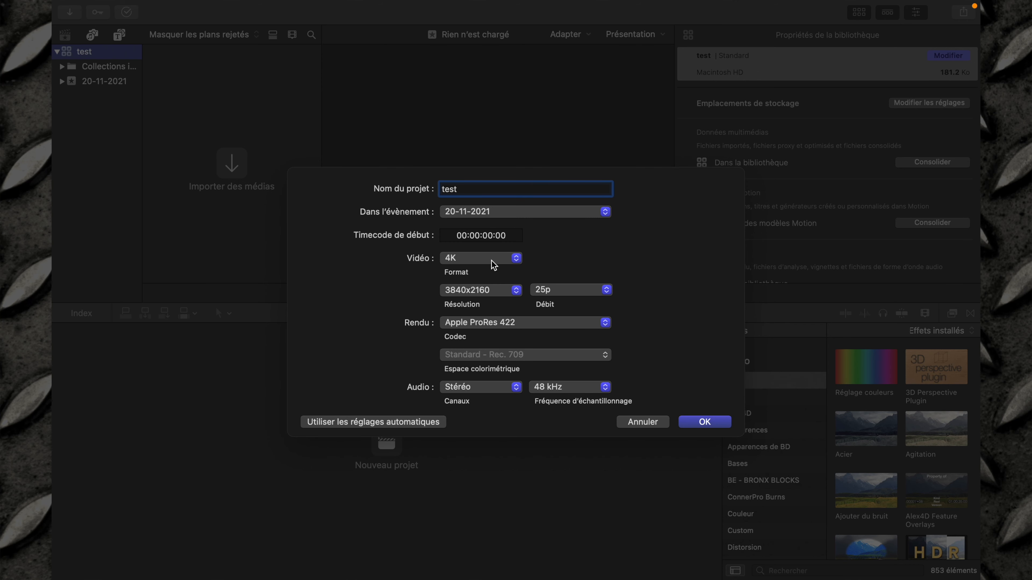
click(703, 422)
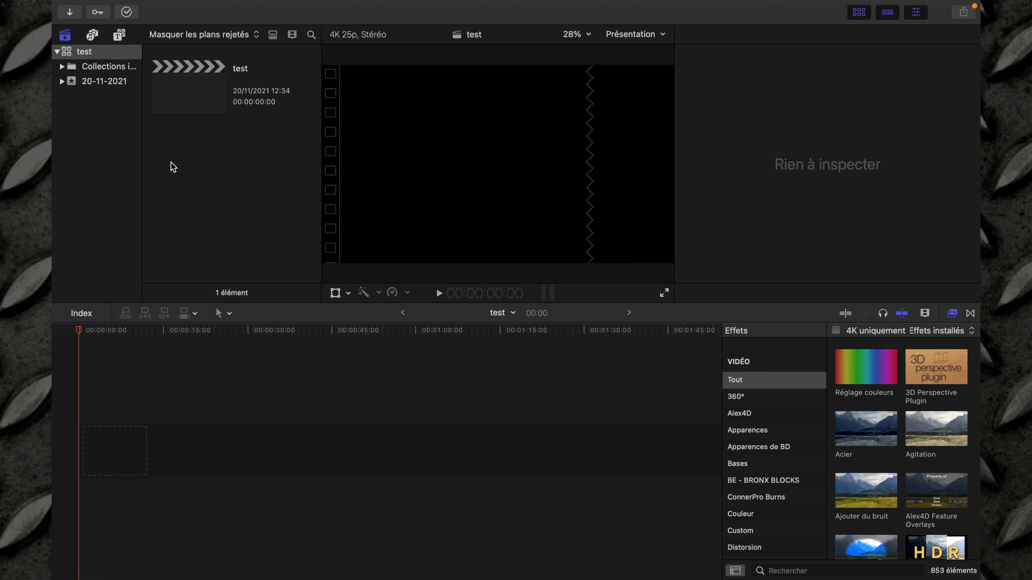
Step: Import C0187.MP4 from the DRUMS folder into event 20-11-2021 and place the clip at the start of the timeline
key(super+i)
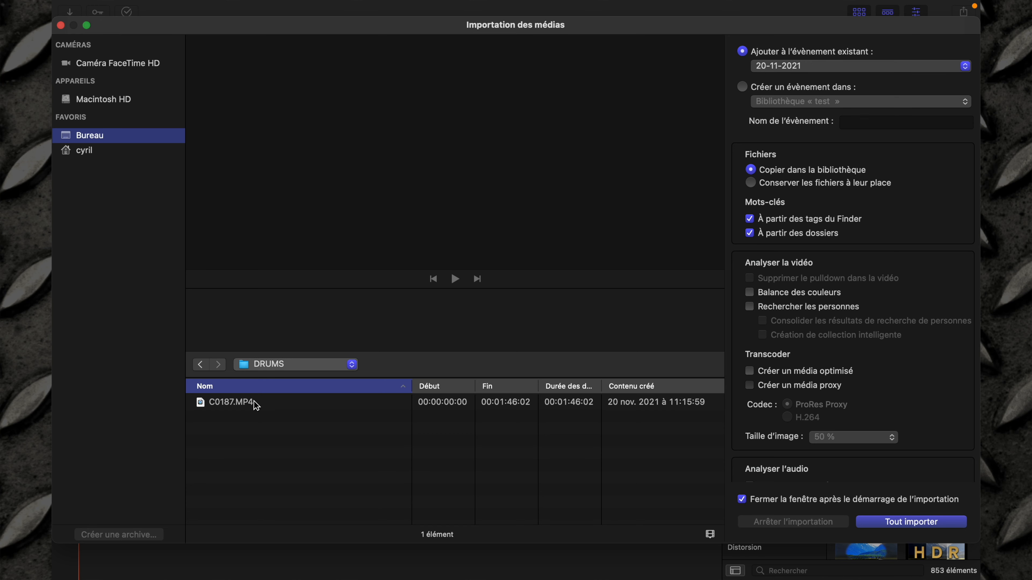
double_click(254, 401)
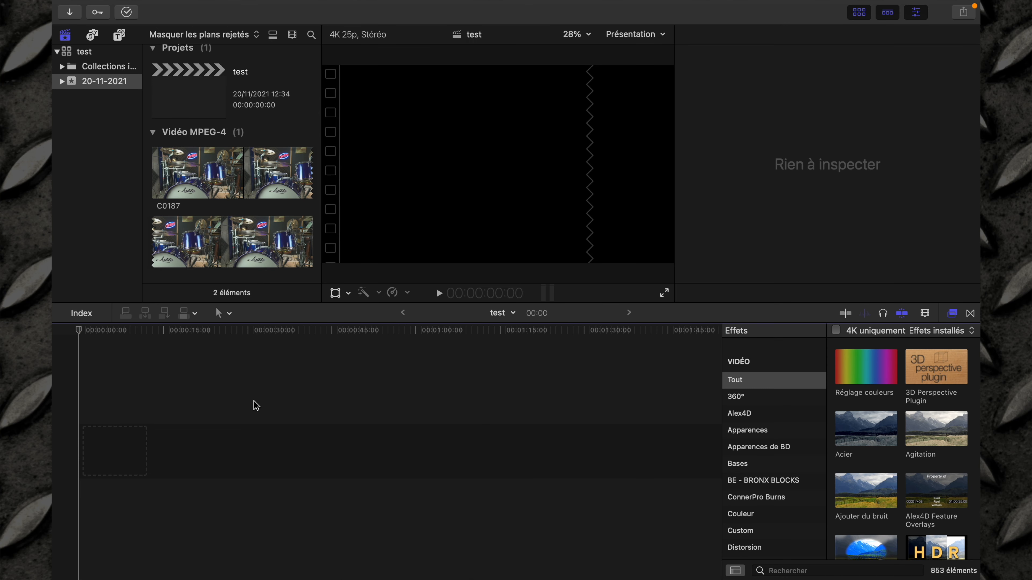
click(236, 179)
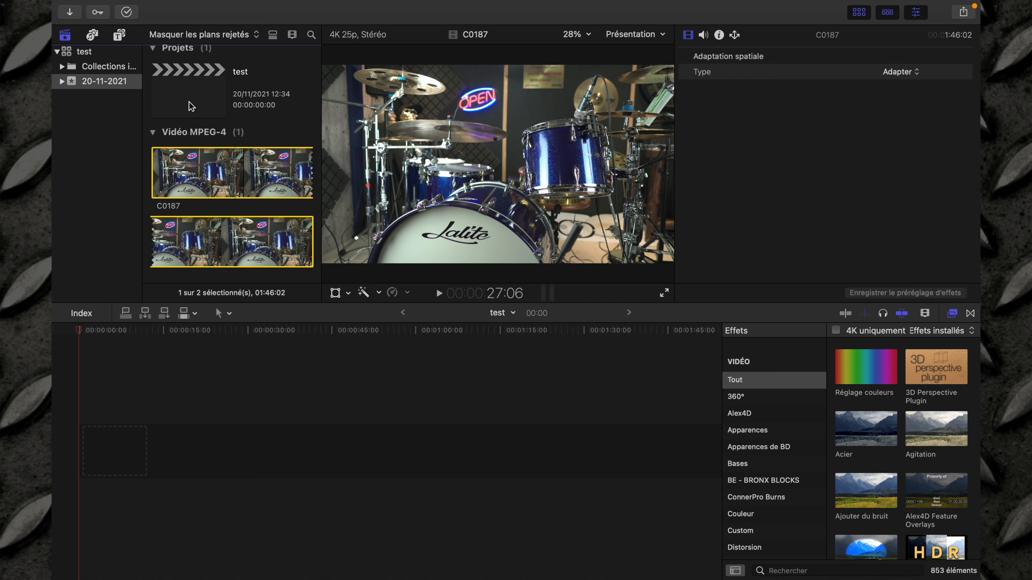
drag(215, 173, 79, 443)
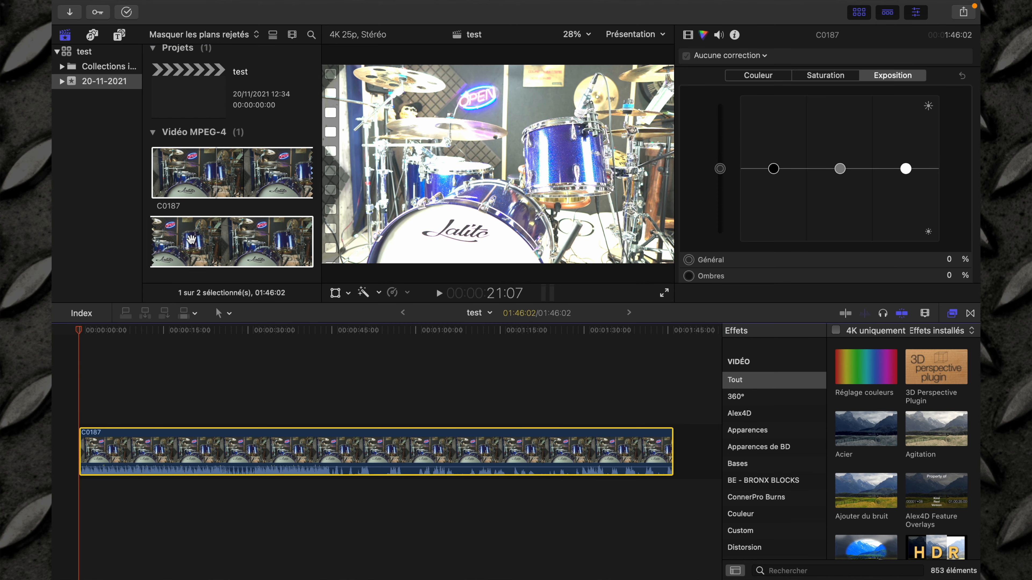
Step: Apply the Studio Iso 200 F1.8 preset from Réglages Preset Perso to clip C0187 in the timeline
click(214, 181)
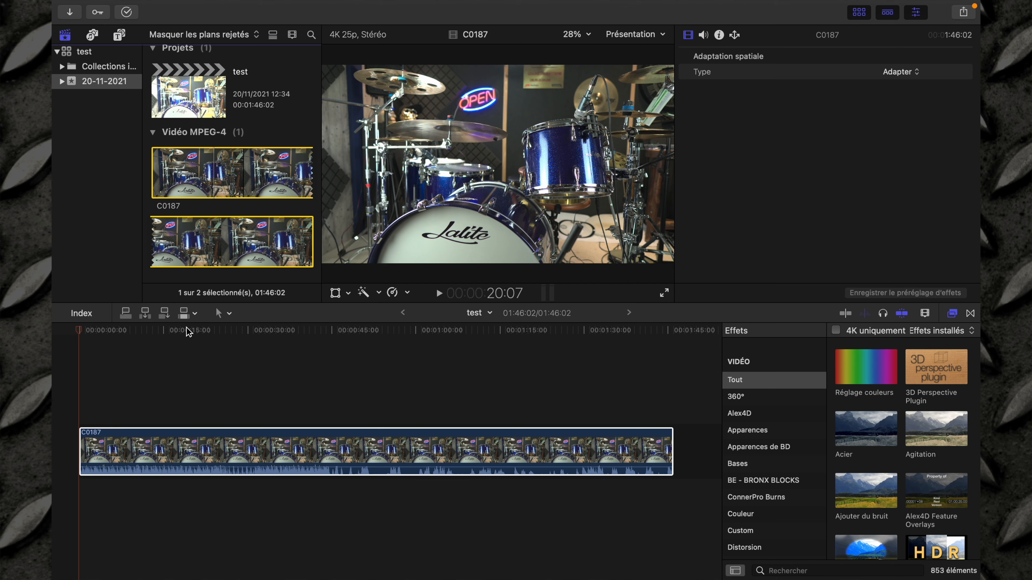
click(165, 437)
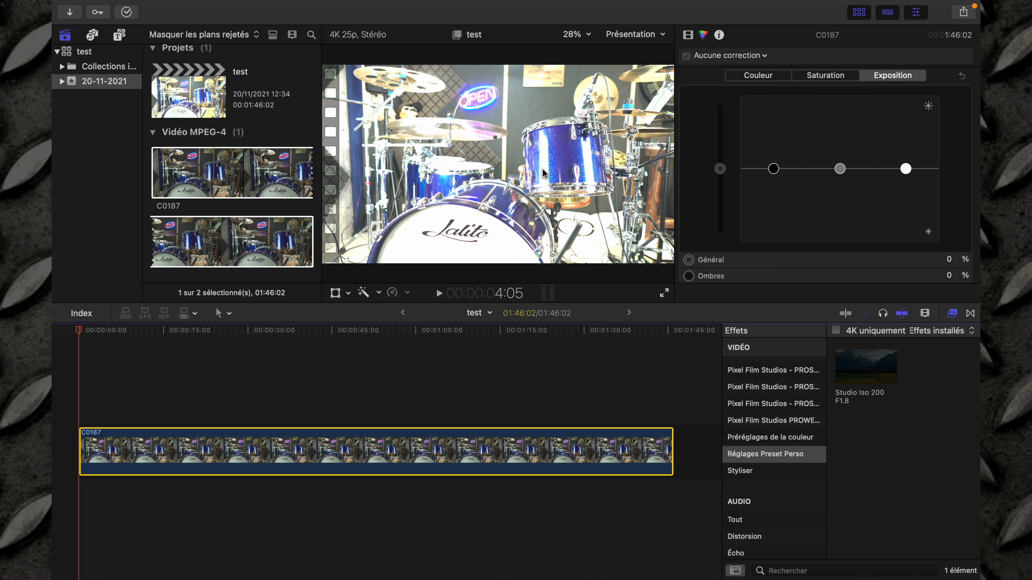
click(864, 371)
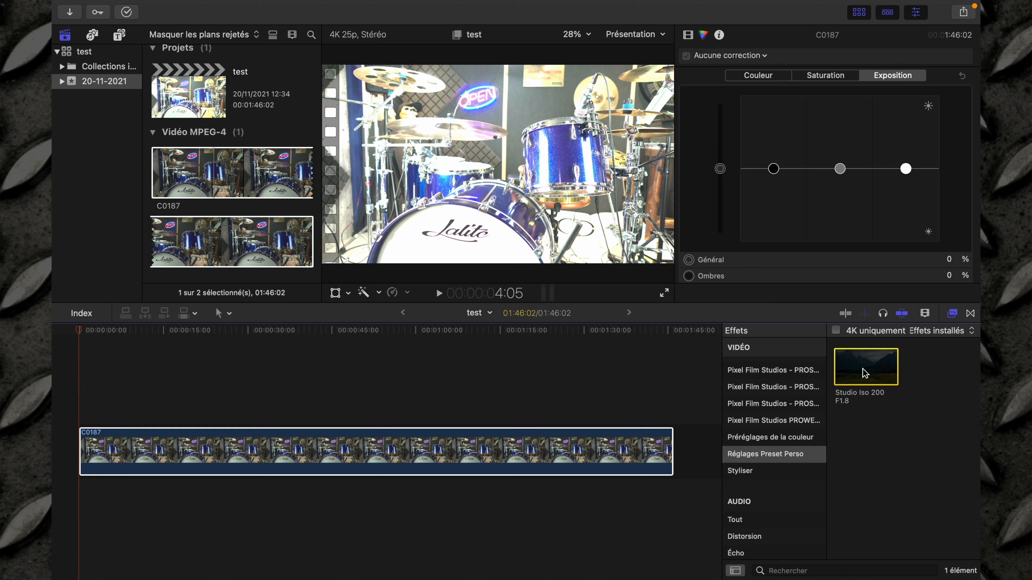
drag(868, 364, 561, 447)
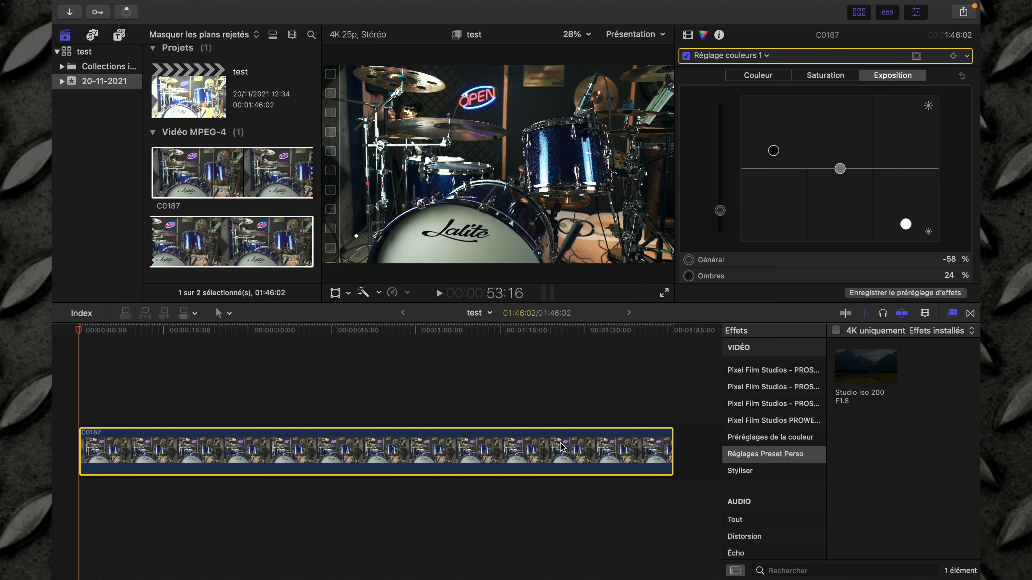
Step: Examine the preset's exposure and saturation corrections and its LUT and sharpness settings on clip C0187
key(F2)
key(F2)
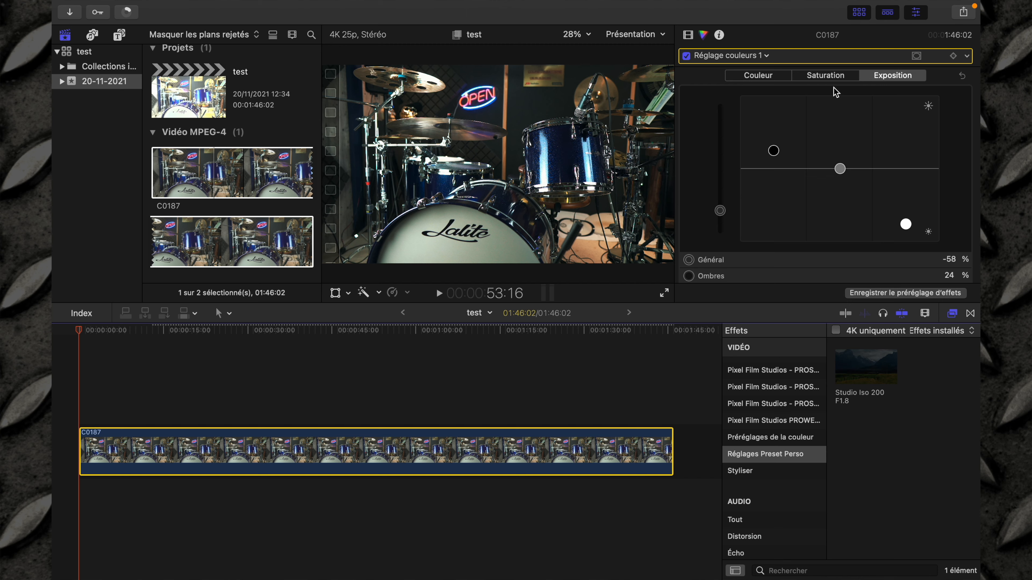
click(831, 77)
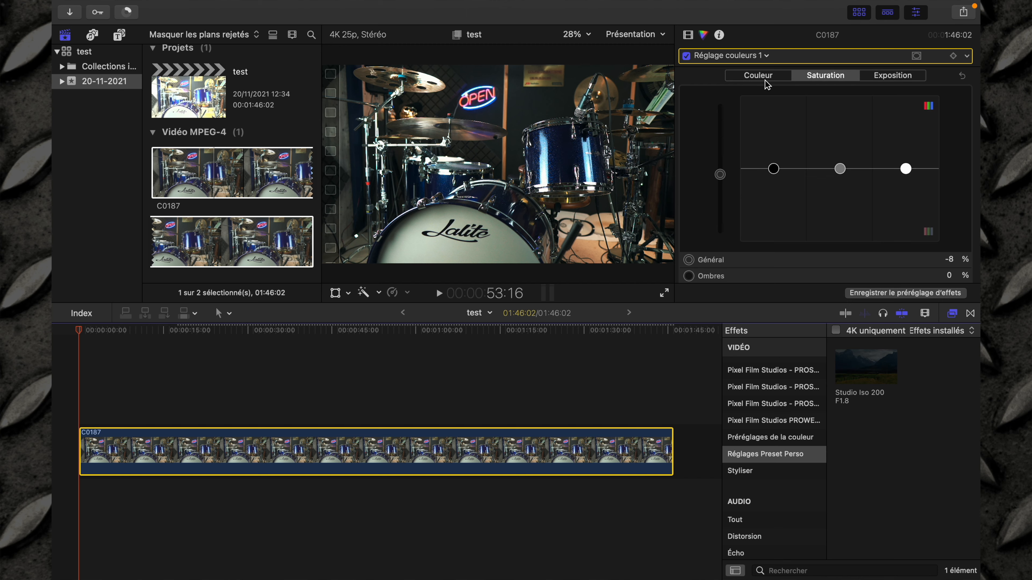
click(688, 35)
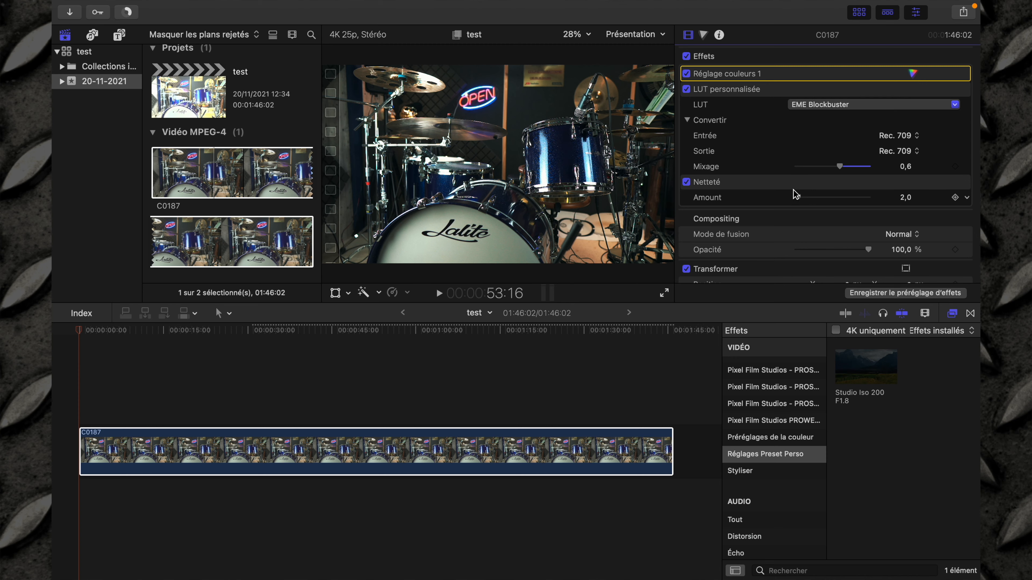
Step: Remove all the preset's effects from clip C0187 in the timeline
click(438, 385)
click(308, 383)
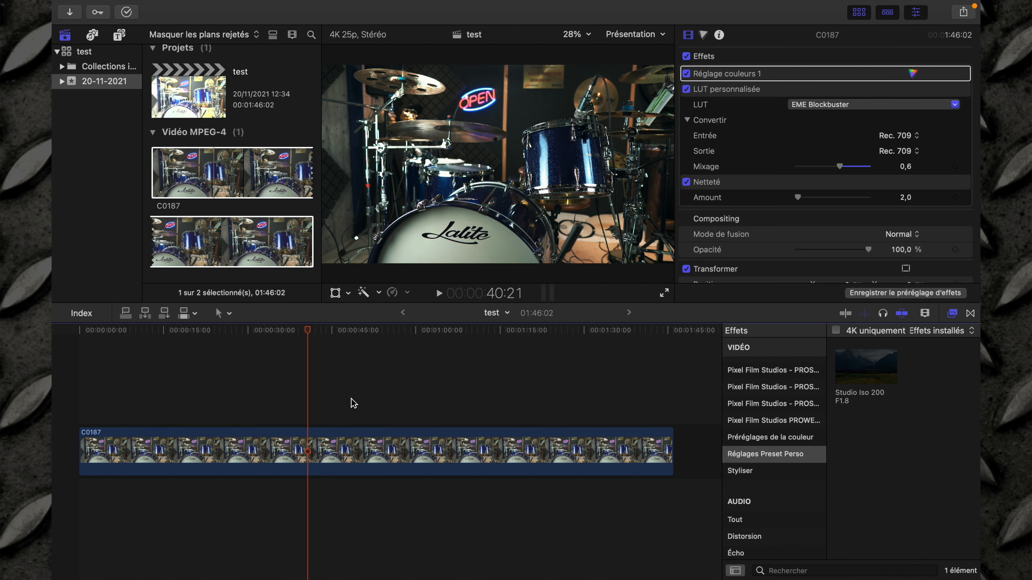
click(388, 458)
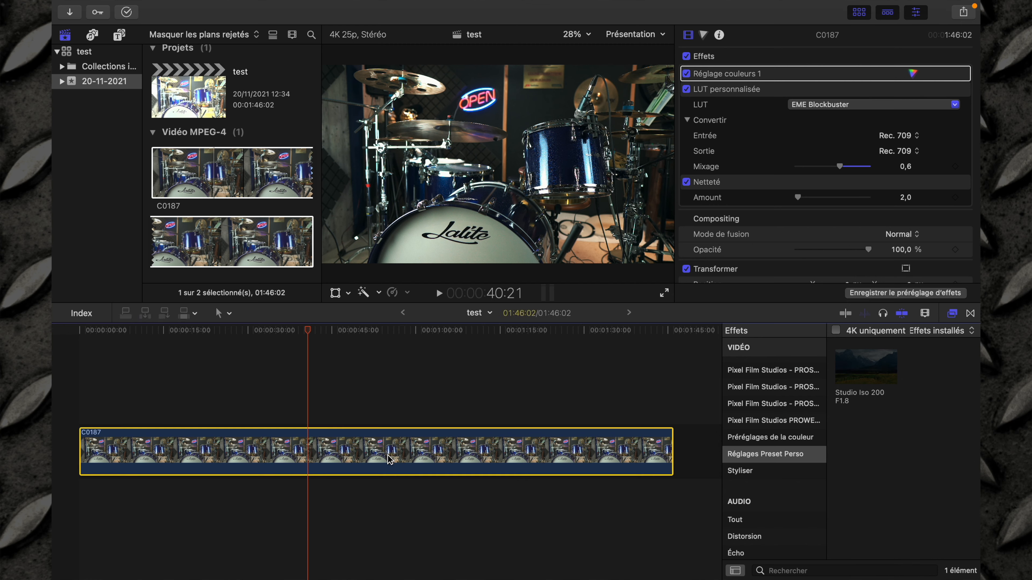
key(alt+super+x)
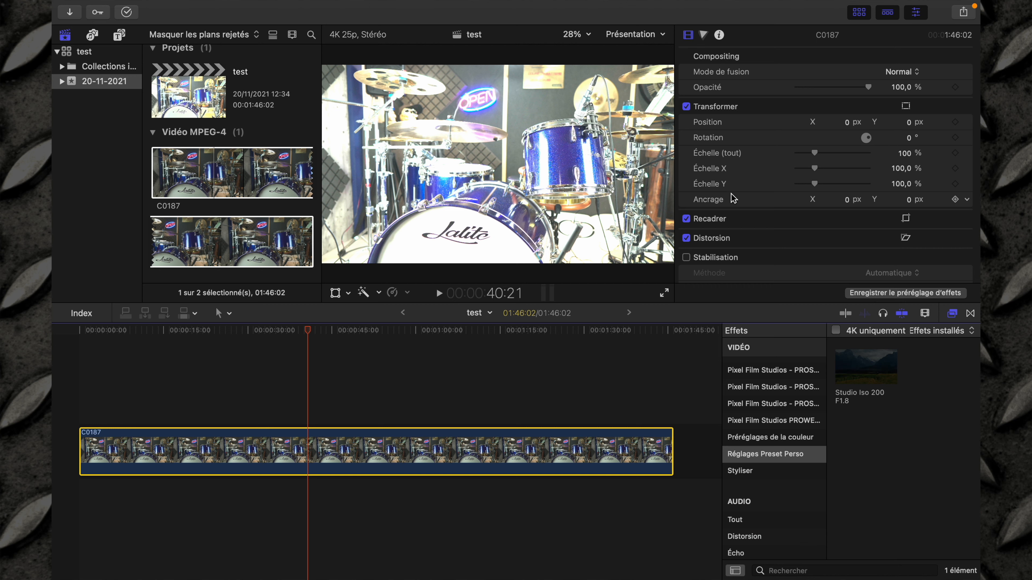
Step: Add the Réglage couleurs video effect to clip C0187 in the timeline
scroll(782, 368, up, 10)
click(754, 350)
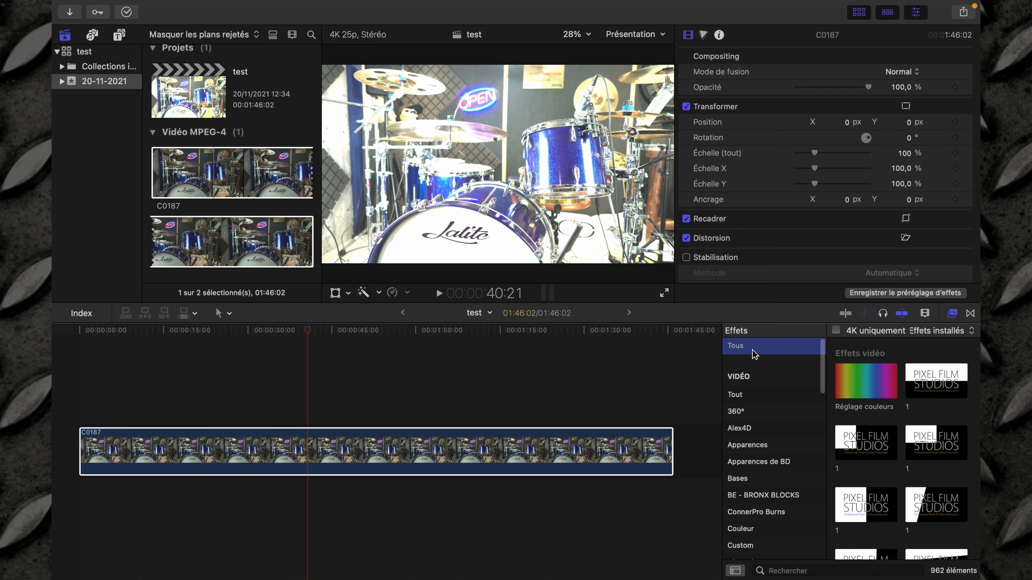
click(852, 384)
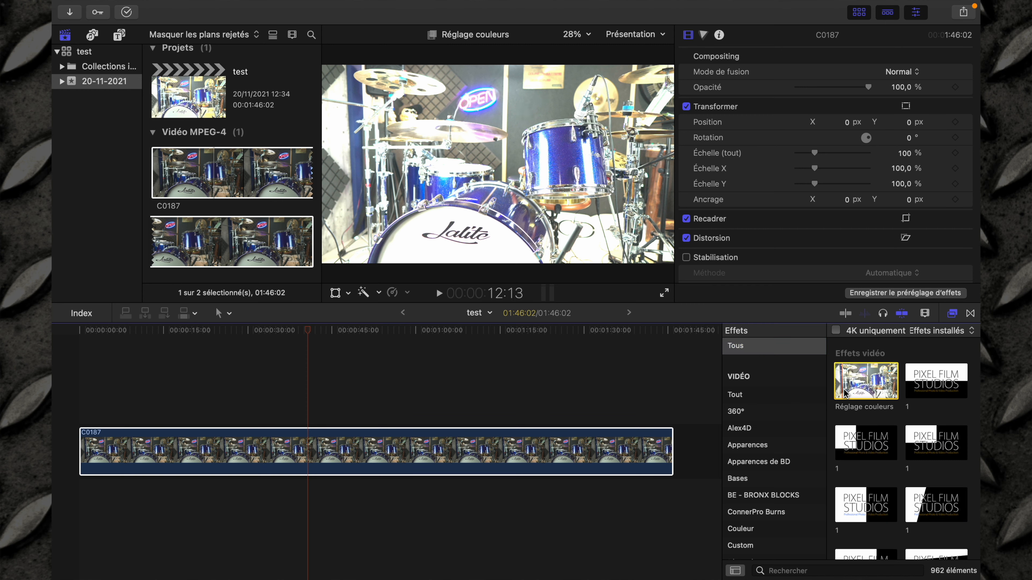
drag(858, 380, 508, 450)
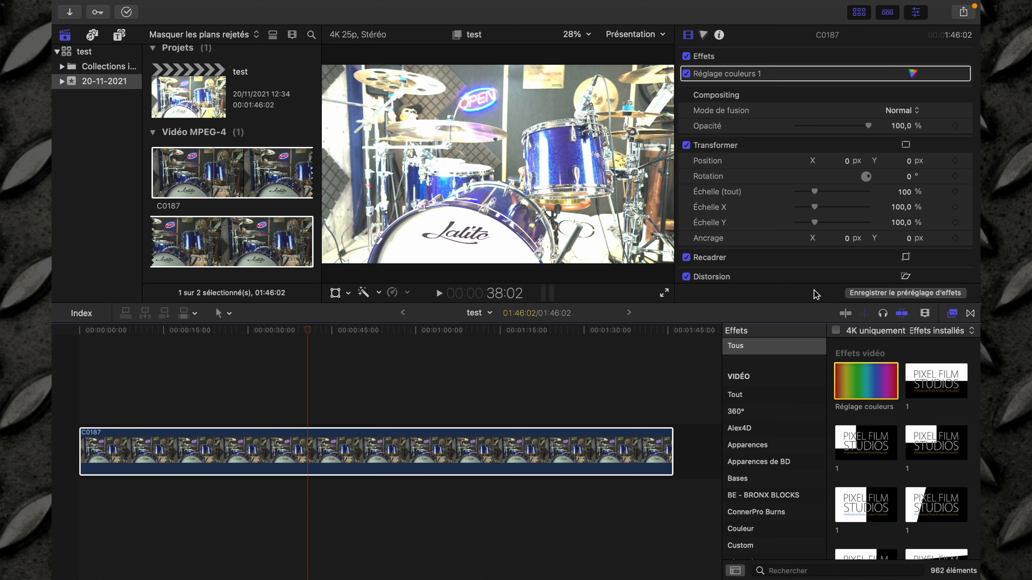
Step: Add the LUT personnalisée effect from the Couleur category to clip C0187
click(762, 530)
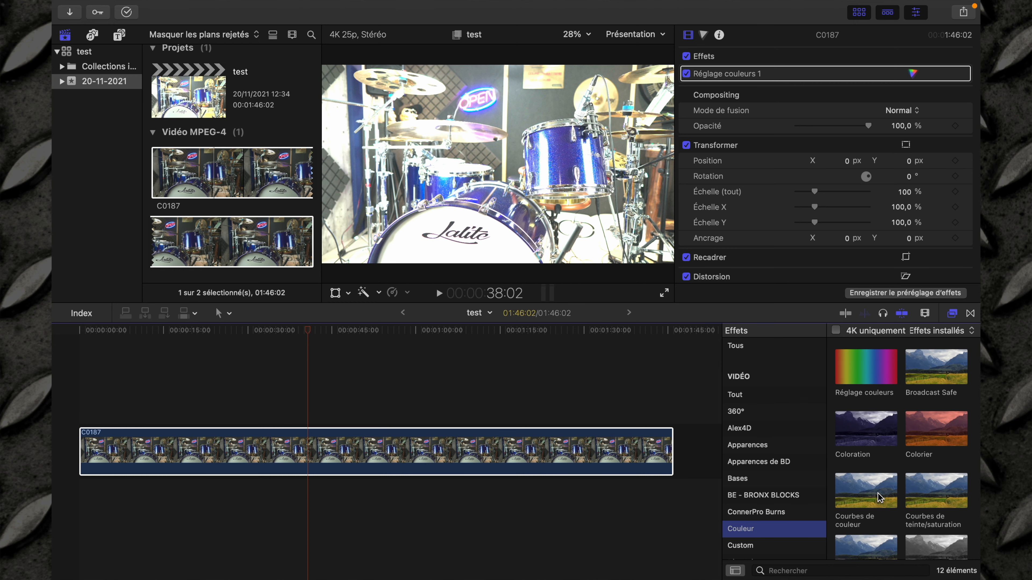
scroll(880, 497, down, 5)
click(858, 395)
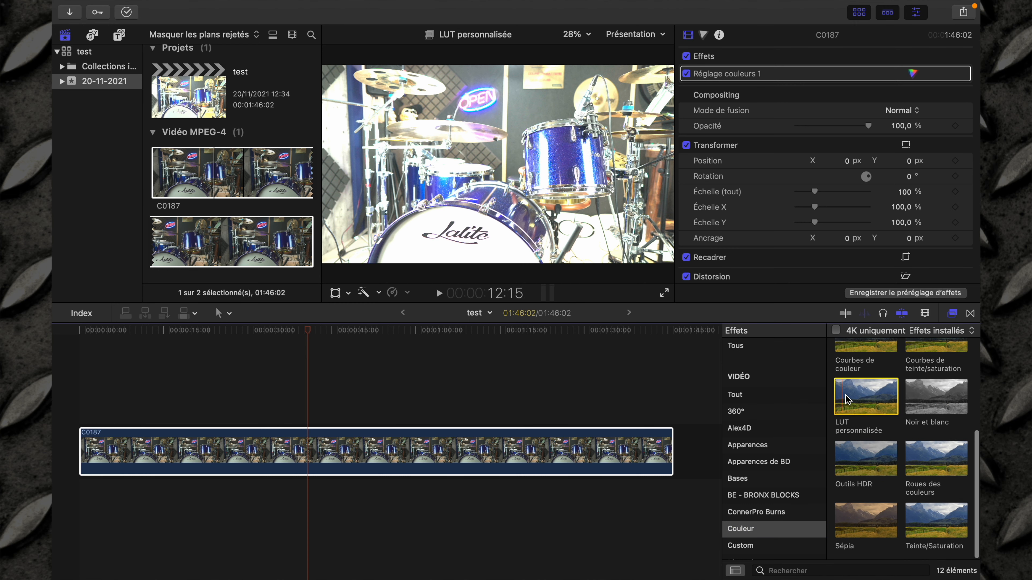
drag(858, 395, 557, 452)
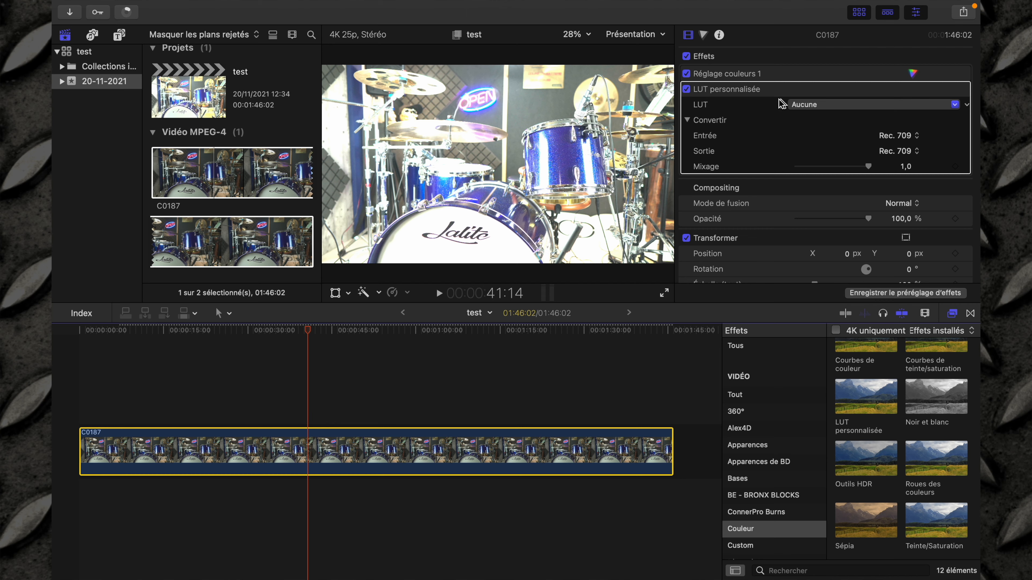
Step: Open the Réglage couleurs 1 controls and display the video scopes beside the clip's image
click(913, 74)
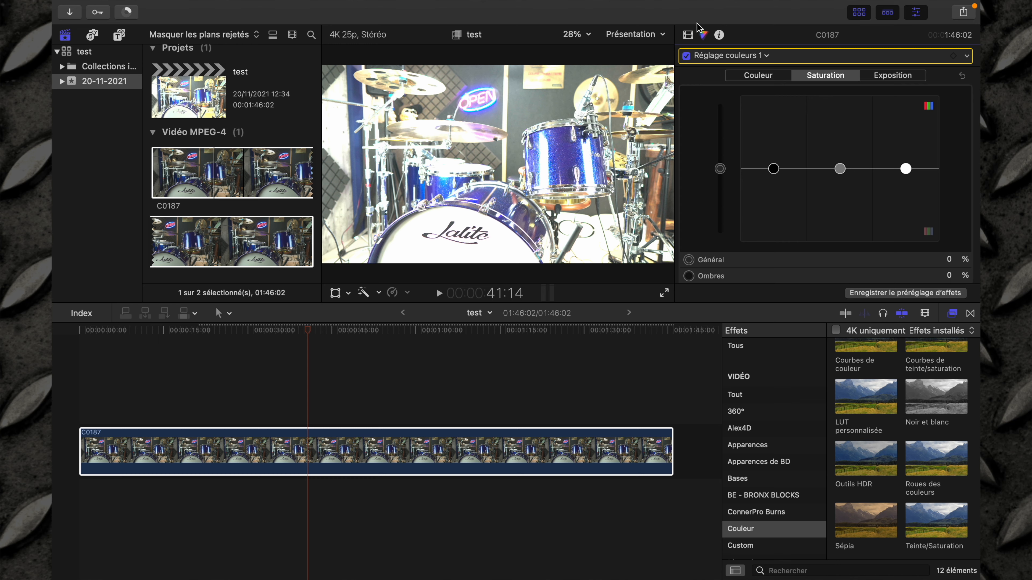
click(635, 37)
click(639, 65)
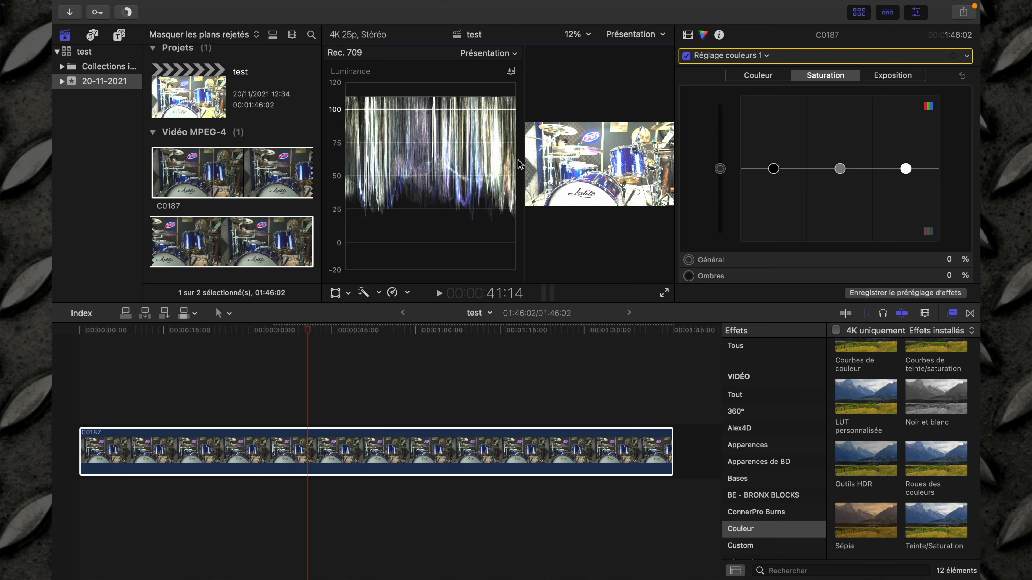
Step: Set the Rec. 709 range check (Contrôle des espaces) to Tout and hide the video scopes
click(633, 36)
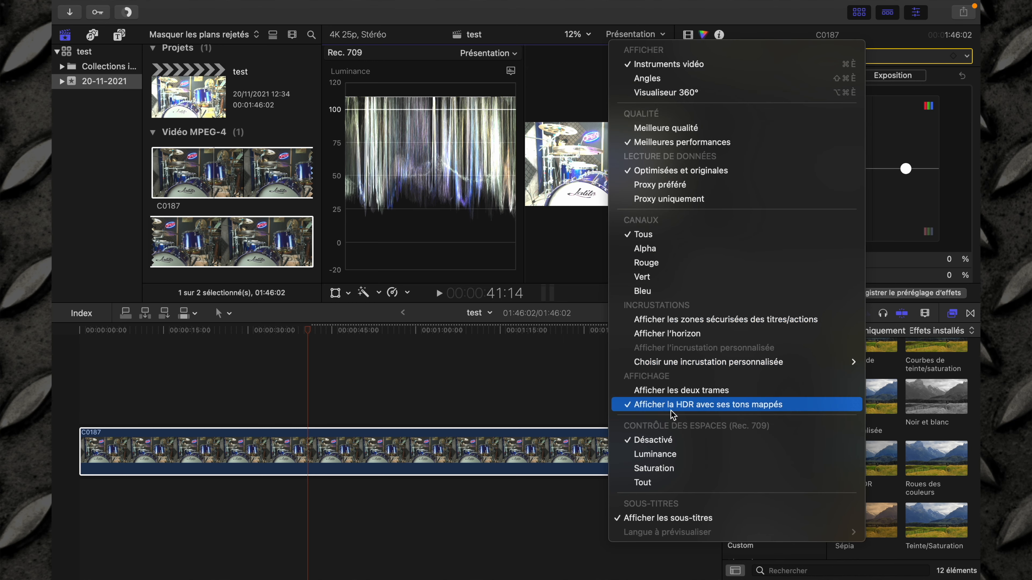
click(658, 483)
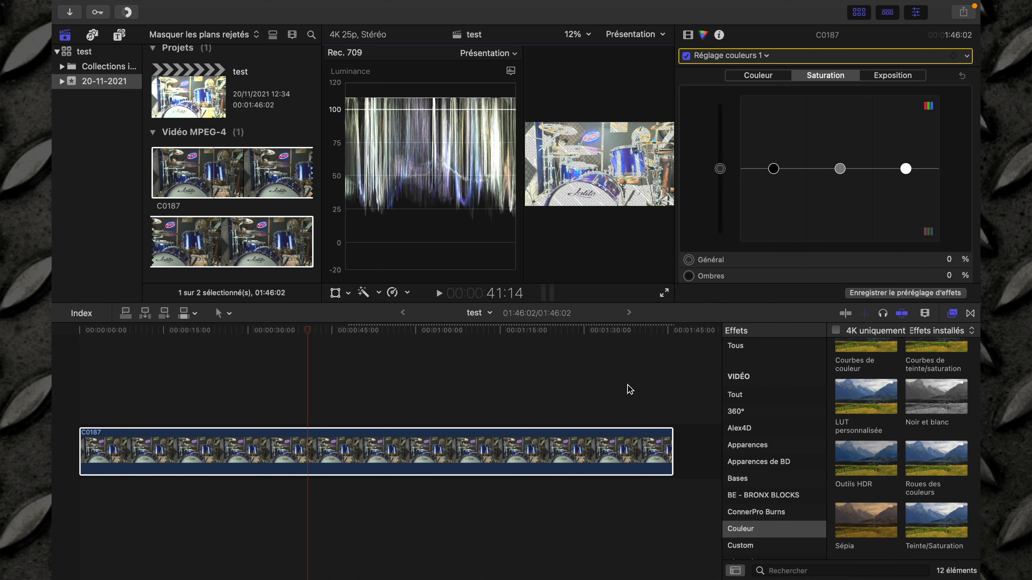
click(632, 35)
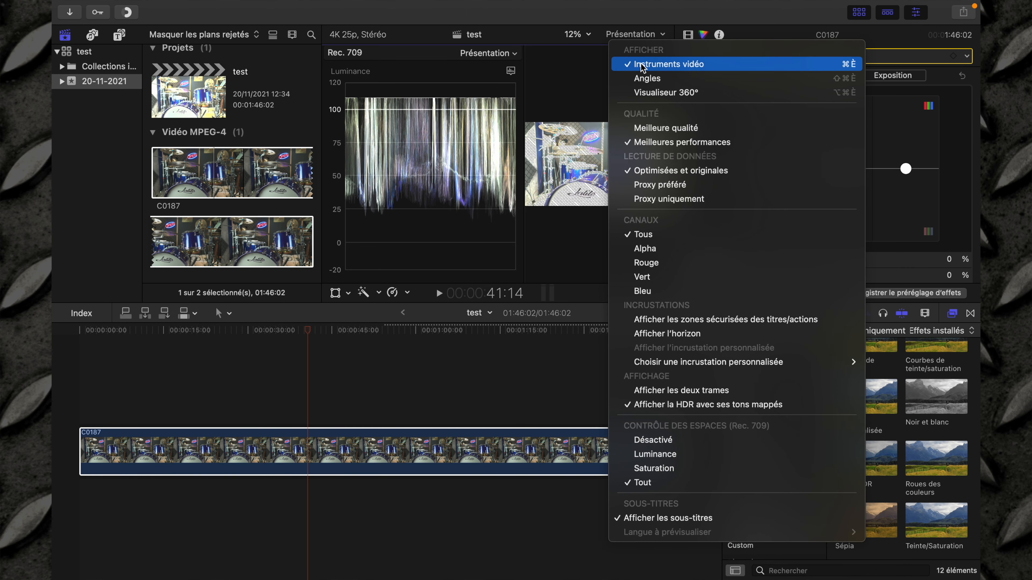
click(641, 64)
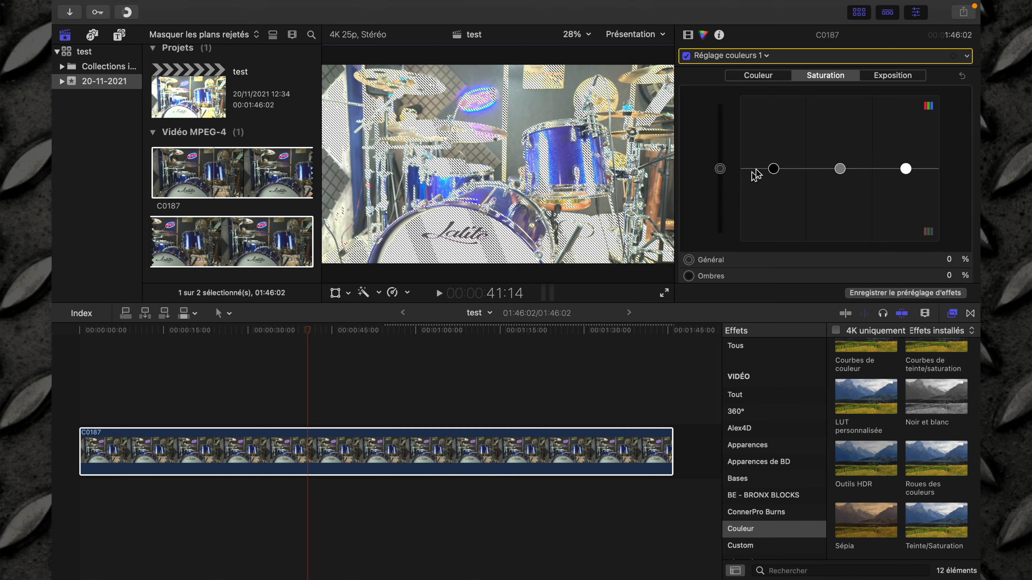
Step: In Réglage couleurs 1, set the overall exposure to -37 %, the shadows to 10 % and strongly lower the highlights, then return to the effects list
click(882, 76)
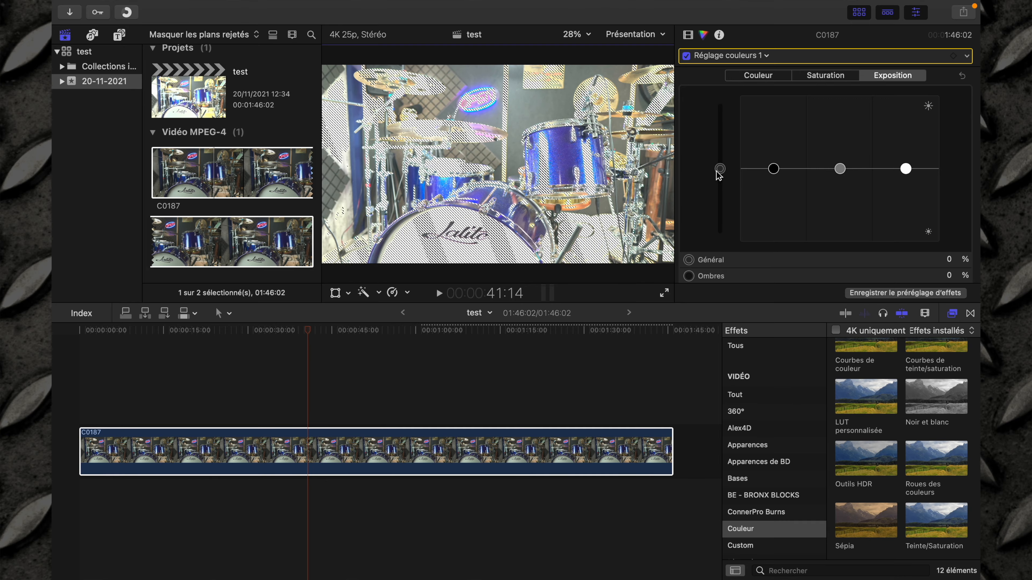
drag(720, 168, 722, 173)
drag(906, 169, 906, 229)
drag(720, 169, 720, 196)
drag(774, 169, 773, 161)
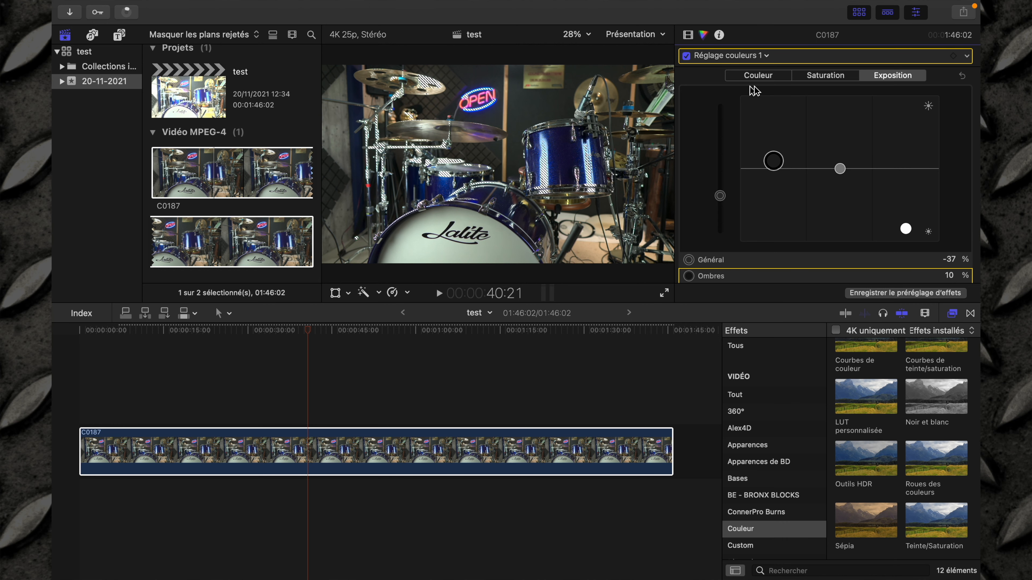
click(689, 36)
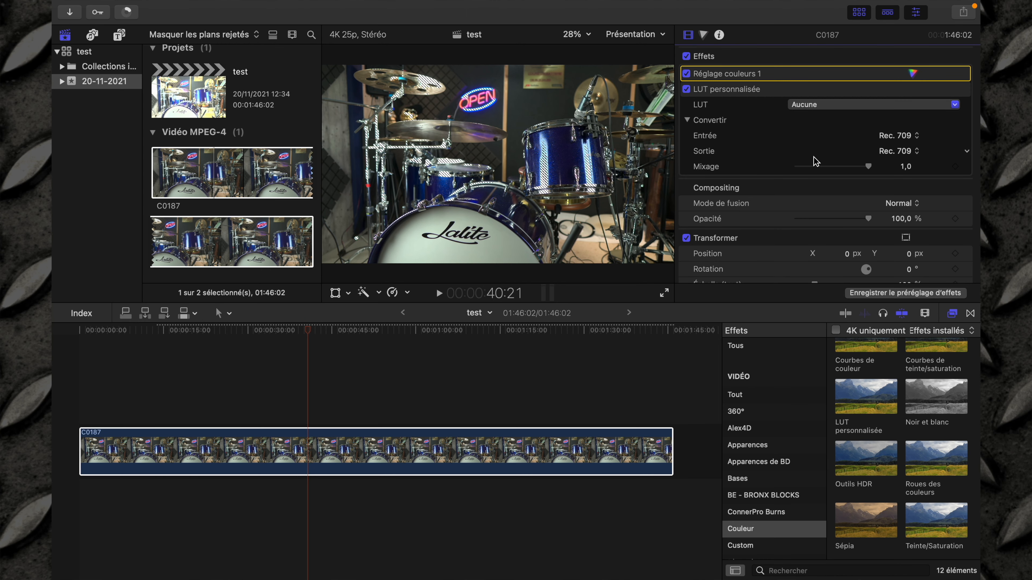
Step: Choose EME Teal & Orange from the #EME LUT pack as the custom LUT, hide the video scopes, and set Mixage to 0,6
click(836, 105)
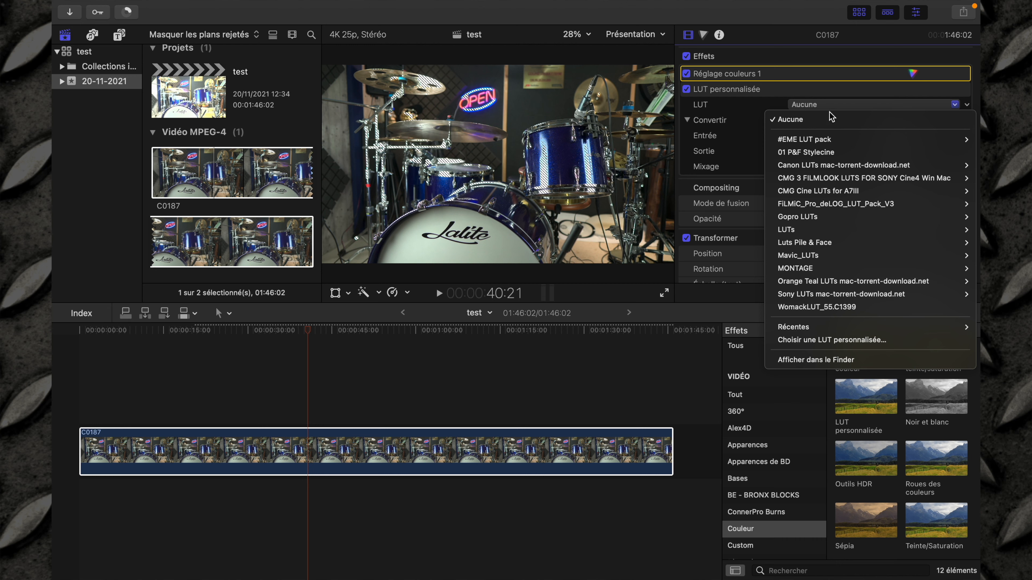
mouse_move(826, 140)
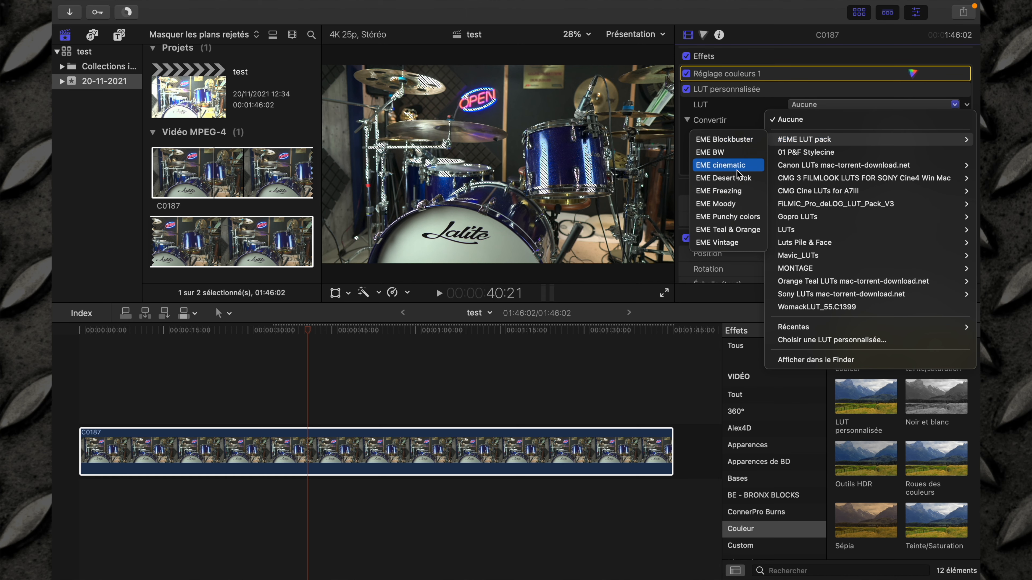
click(745, 230)
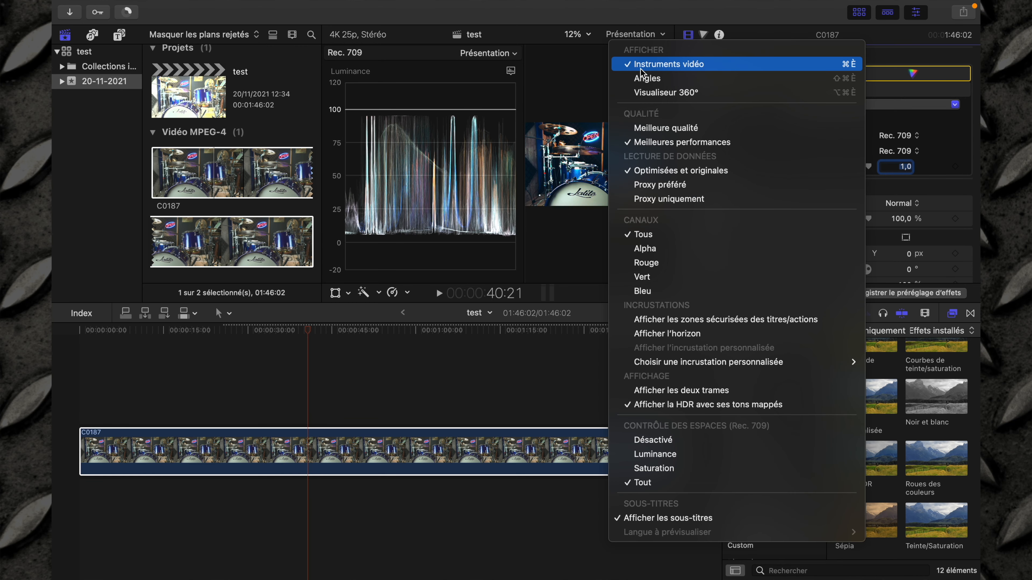
click(640, 69)
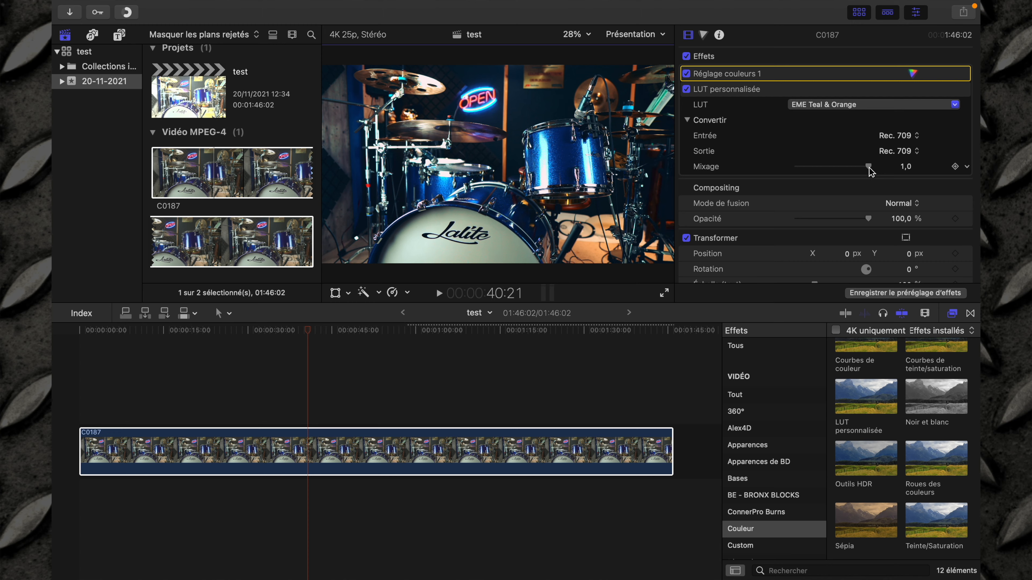
drag(869, 166, 840, 180)
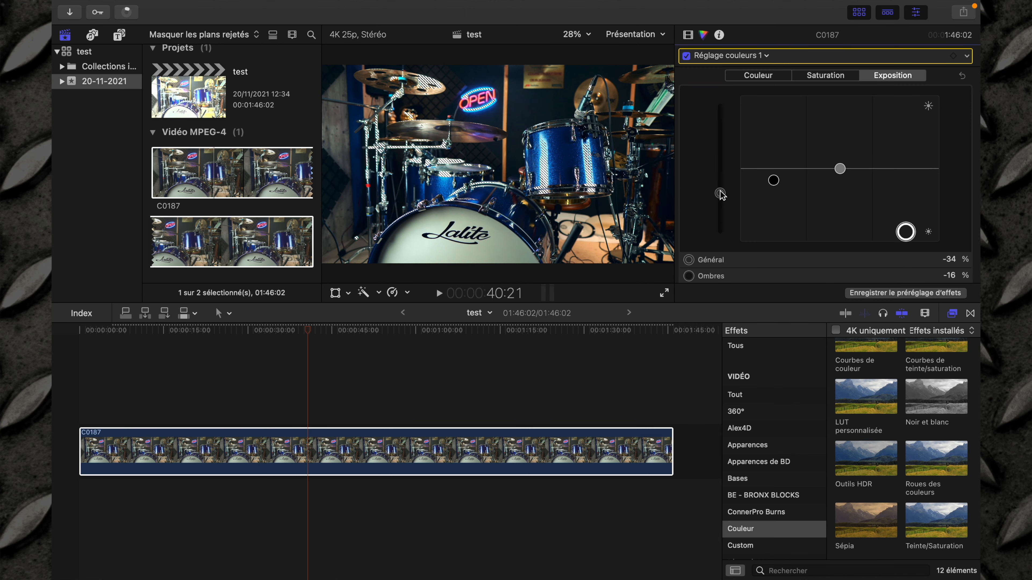
Step: In the Réglage couleurs 1 exposure, set Ombres to 8 % and Général to -49 %, checking the levels briefly on the video scopes
drag(774, 181, 774, 163)
drag(721, 197, 717, 206)
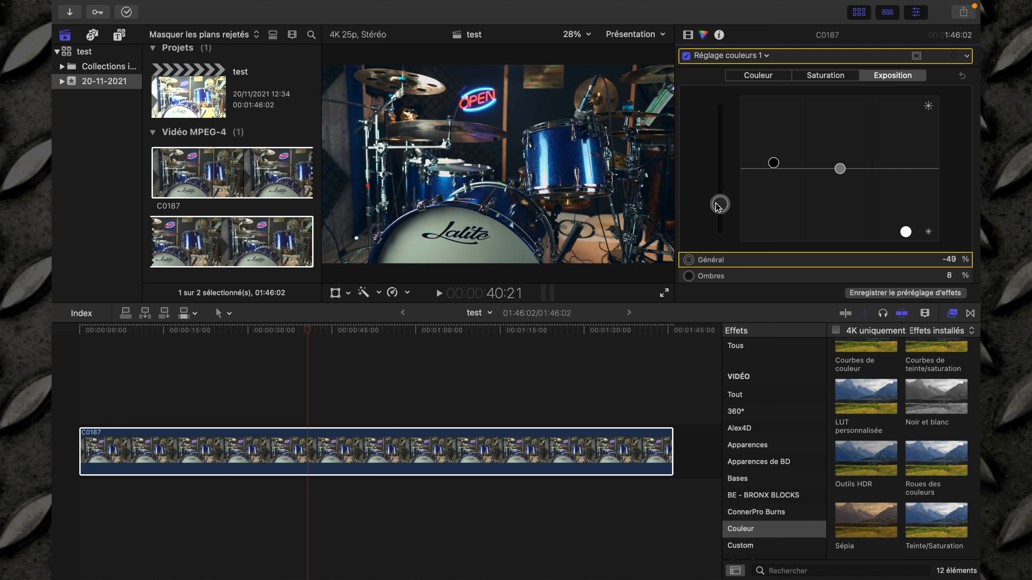
click(648, 33)
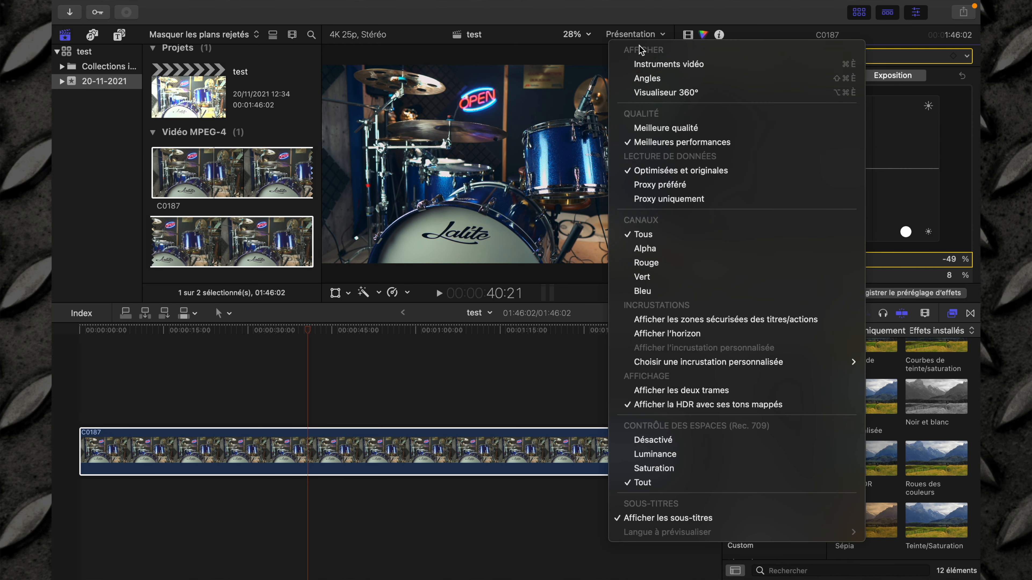
click(640, 65)
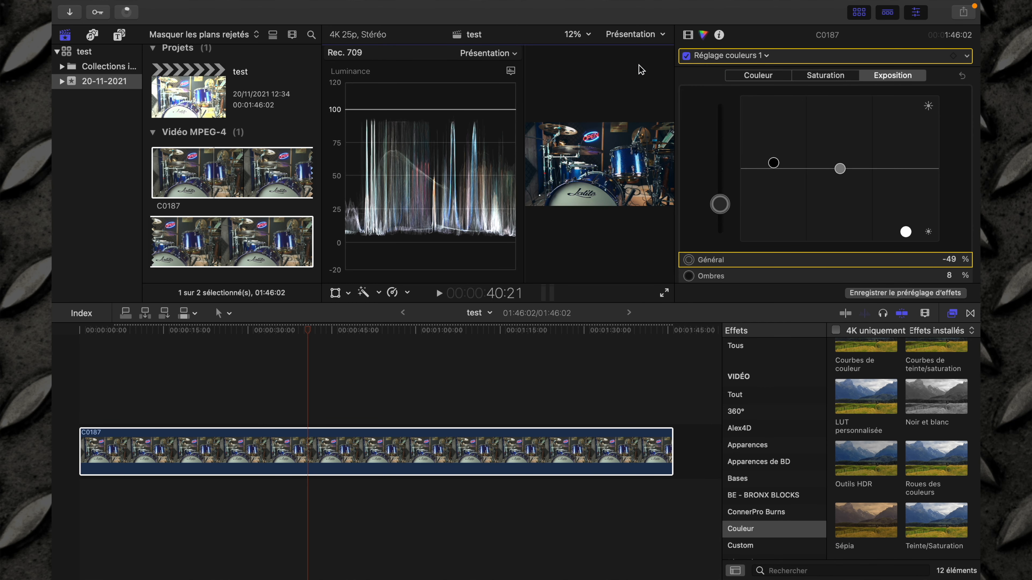
click(638, 35)
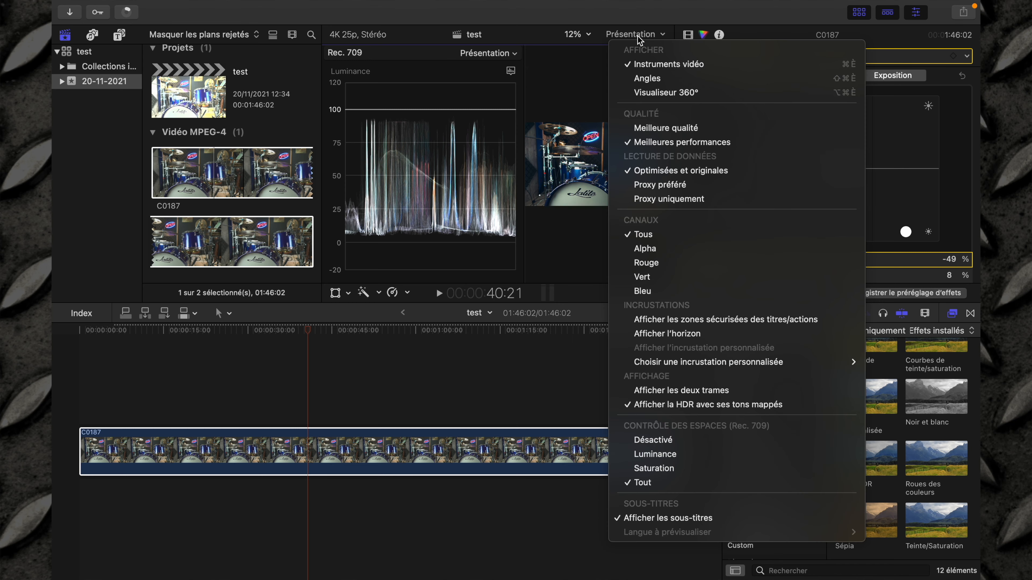
click(651, 69)
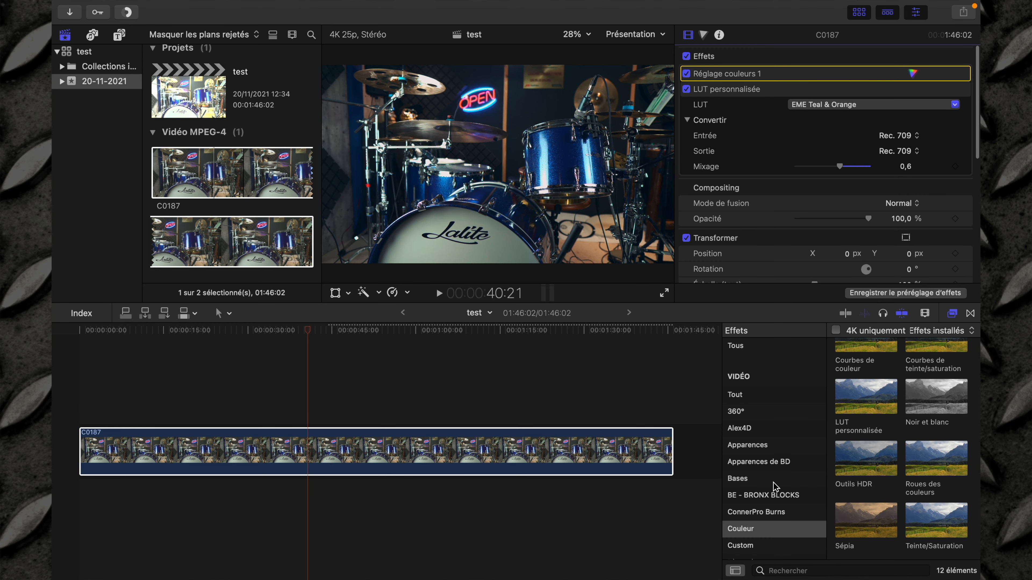
Step: Search all video effects for "nette" and add the Netteté effect to clip C0187
click(773, 397)
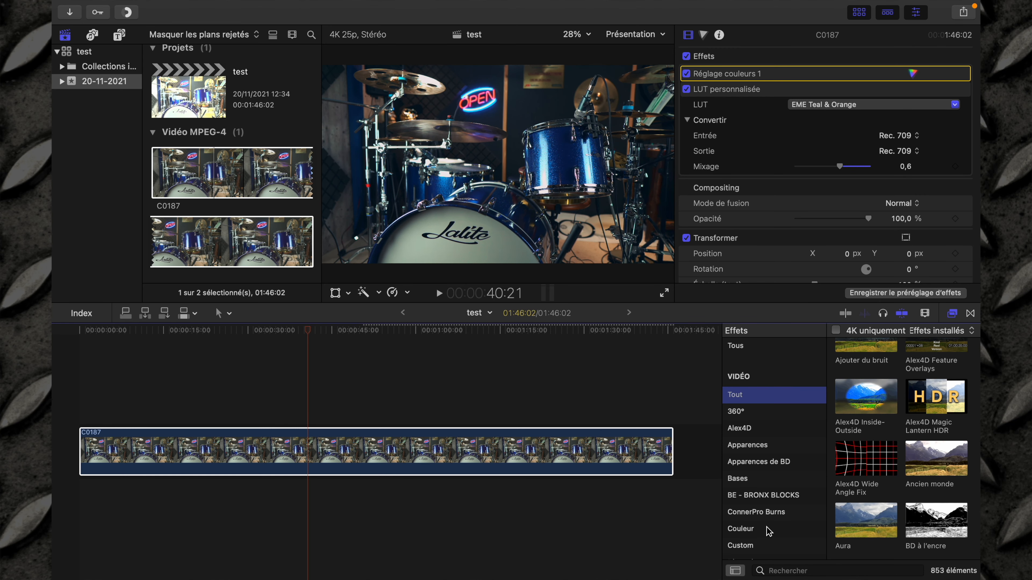
click(774, 569)
text(nette)
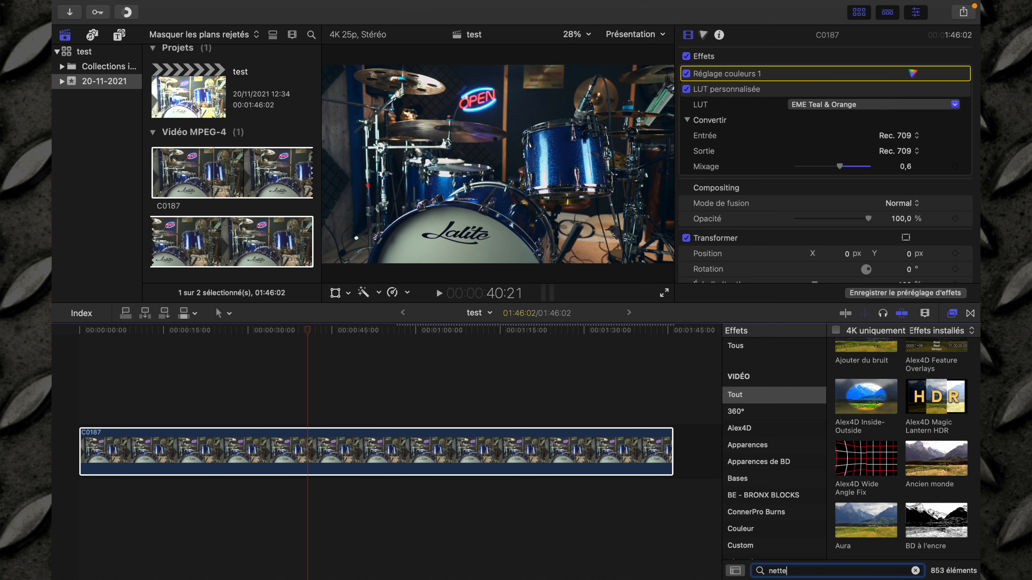
scroll(918, 438, up, 3)
click(925, 369)
drag(924, 370, 561, 443)
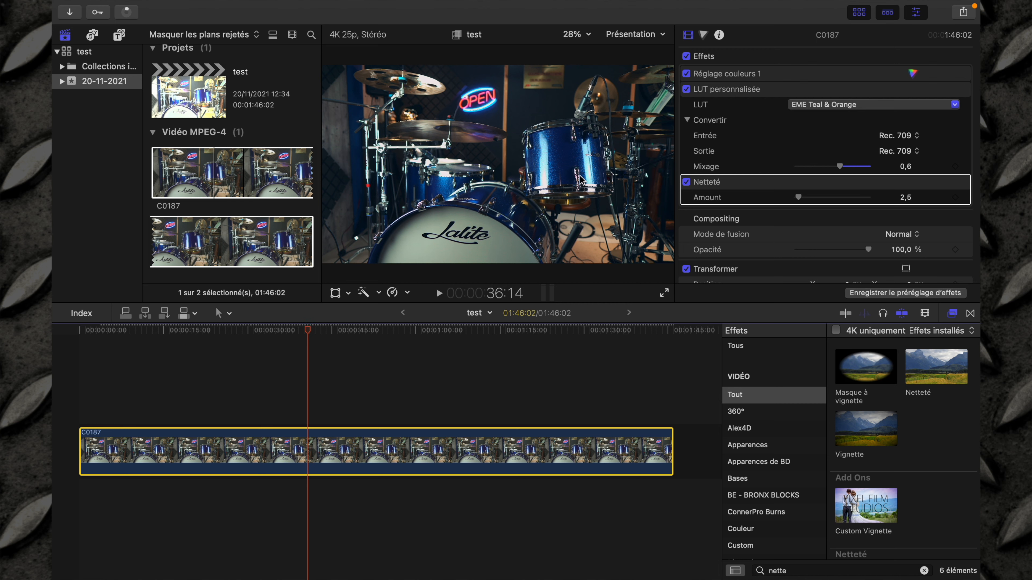
Step: Set the Netteté amount to 2,0 and turn off the Rec. 709 range check (Contrôle des espaces)
click(905, 198)
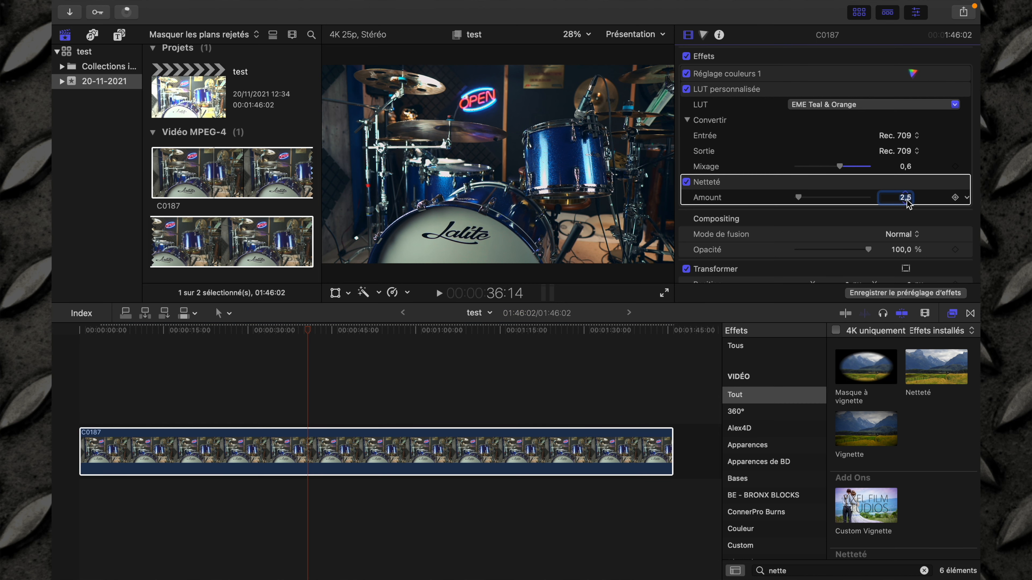
text(2)
key(Return)
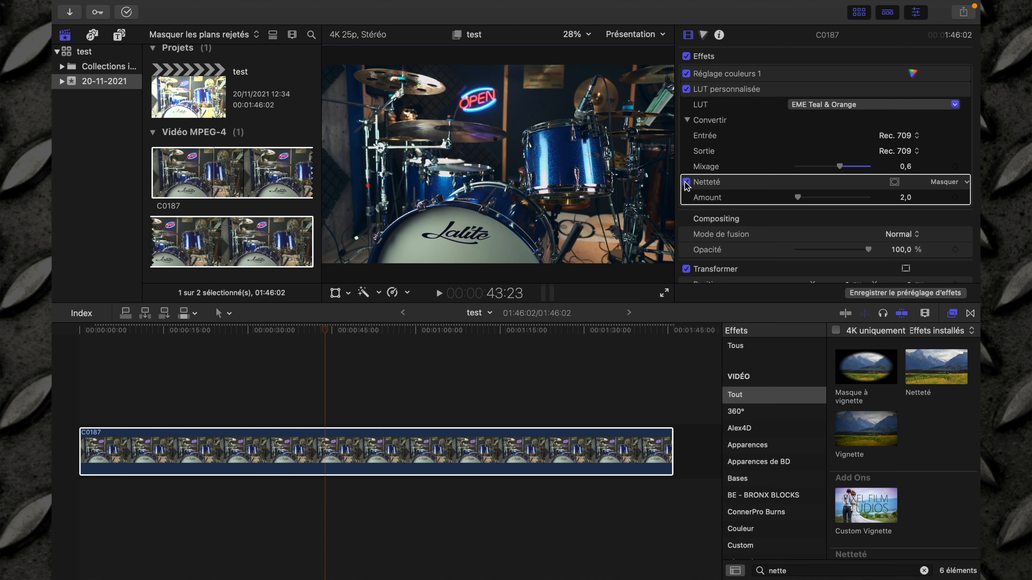
click(644, 36)
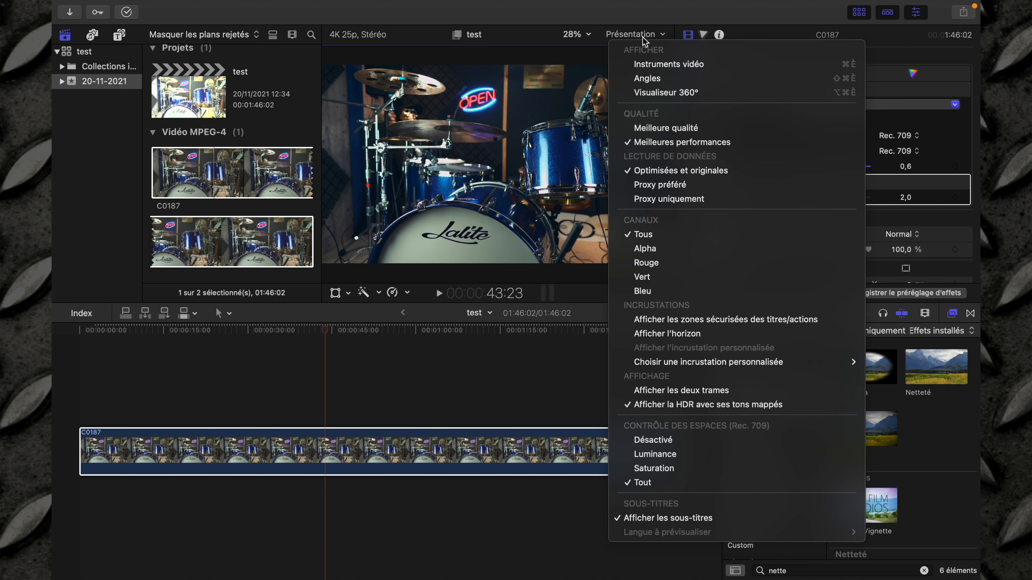
click(669, 441)
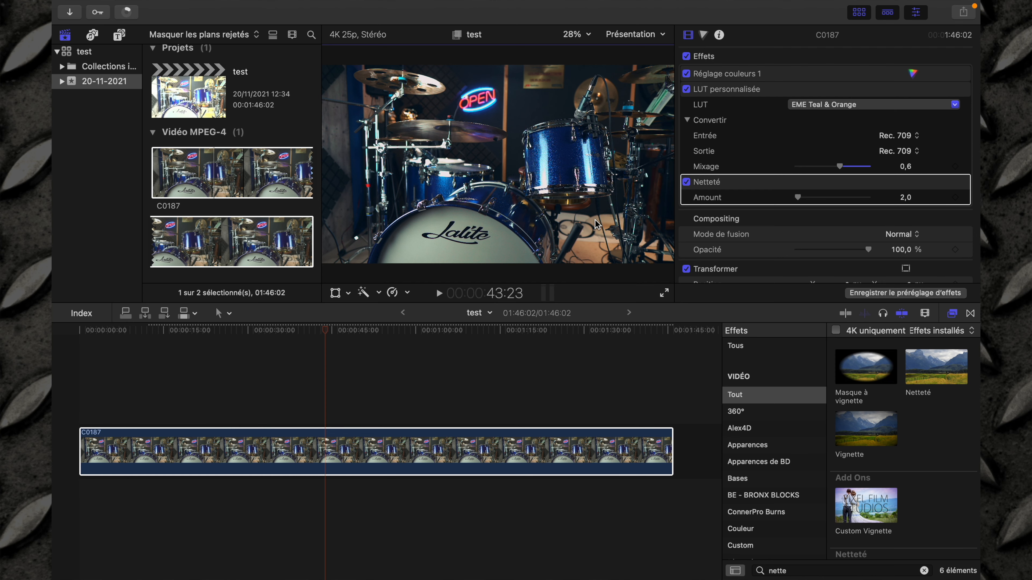
Step: Start saving the clip's effects as a preset, keeping Réglages Preset Perso as its category
scroll(813, 174, down, 6)
scroll(786, 176, up, 6)
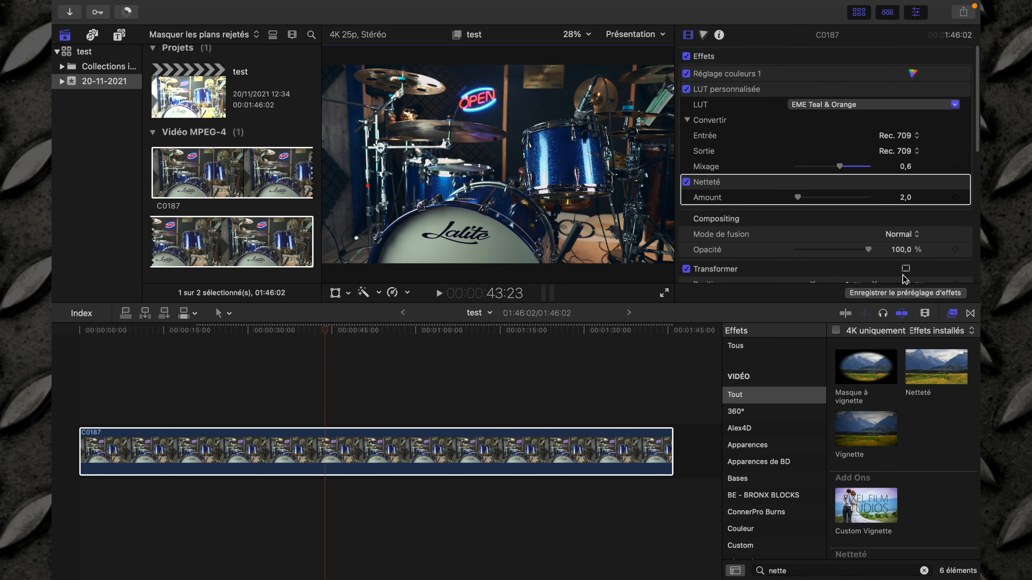
click(896, 294)
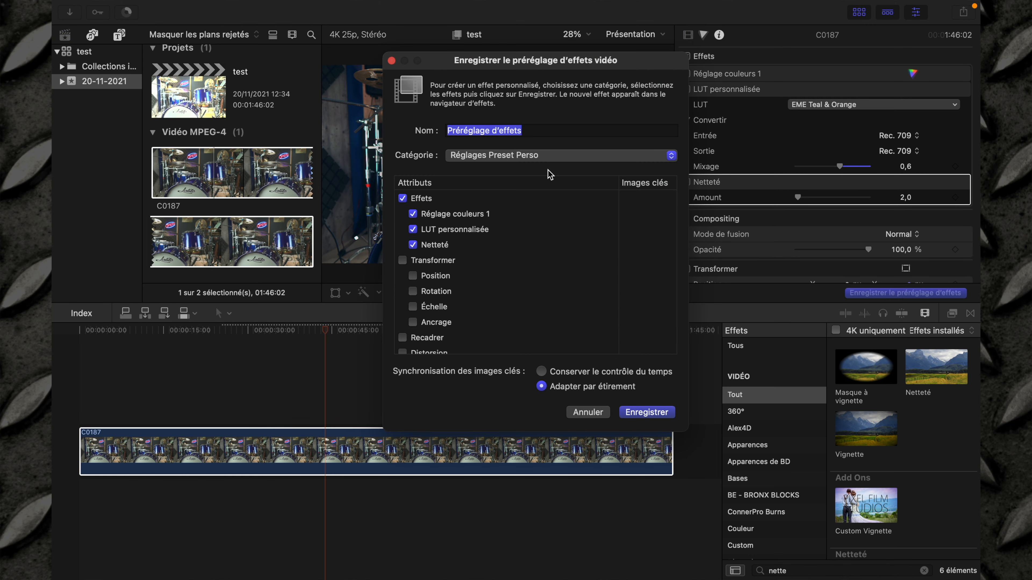
click(516, 158)
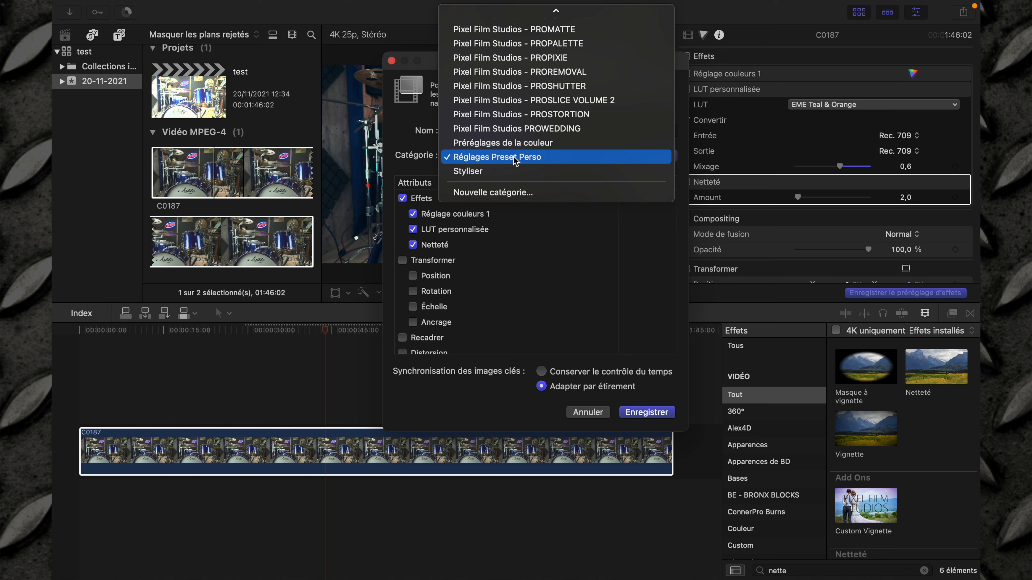
click(515, 160)
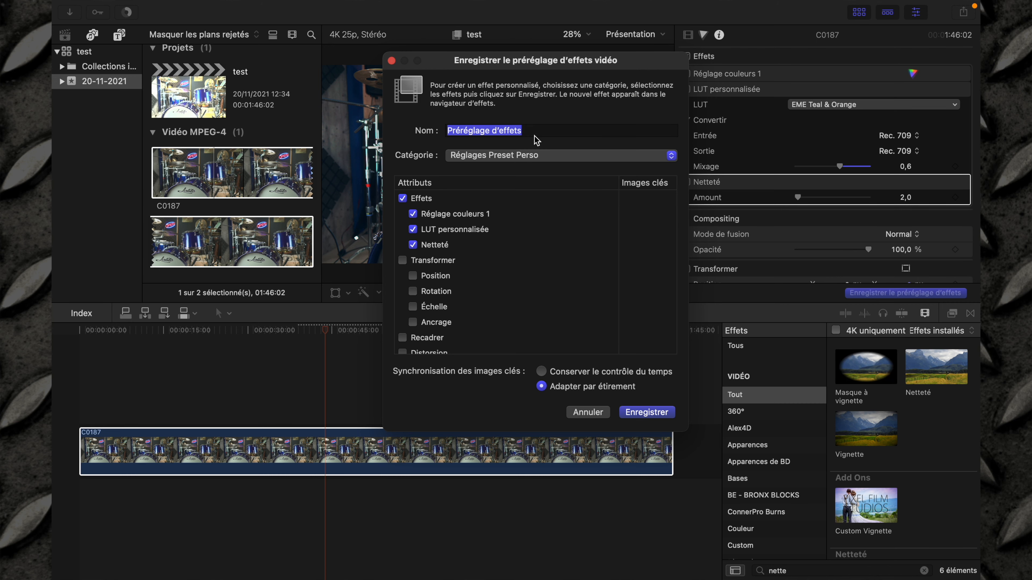
Step: Name the effects preset "Studio iso200 F1.8 T&O" and save it with Réglage couleurs 1, LUT personnalisée and Netteté included
click(539, 131)
double_click(539, 131)
triple_click(509, 131)
text(Studio )
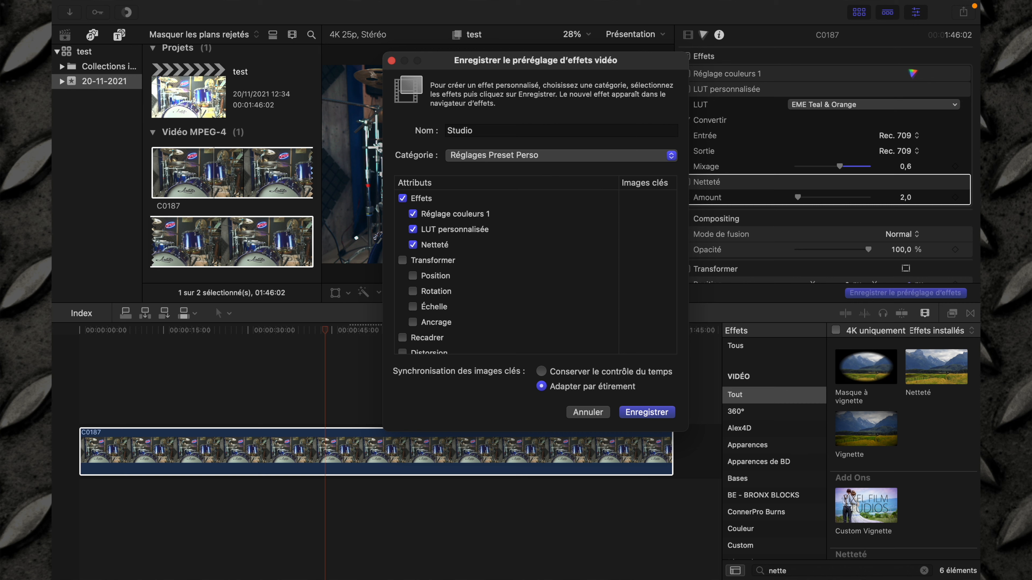
text(iso200 F1.8 T@)
key(BackSpace)
text(&O)
click(652, 415)
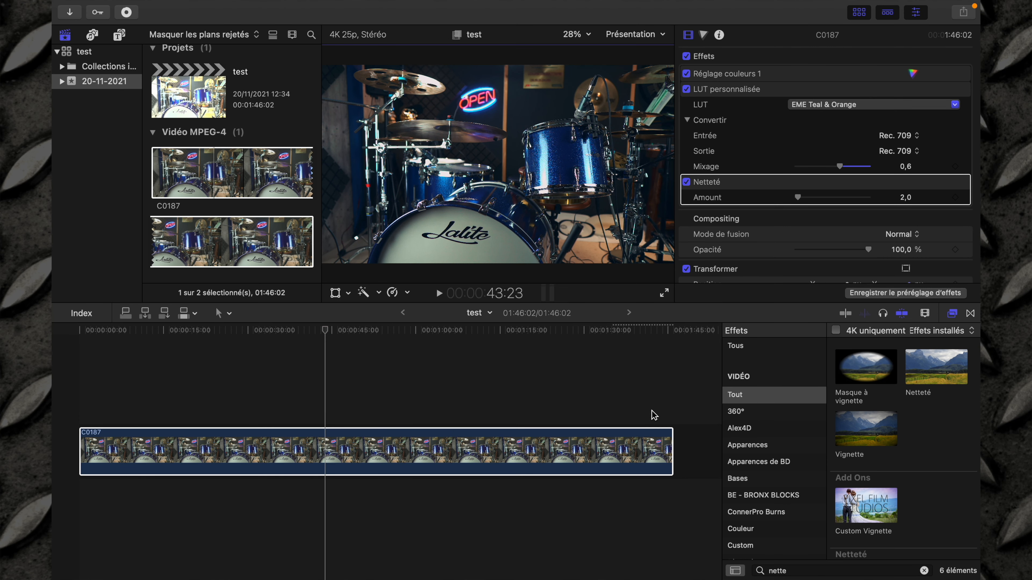
Step: Delete the graded clip from the timeline and place a fresh, ungraded copy of C0187 from the browser there
click(485, 456)
key(Delete)
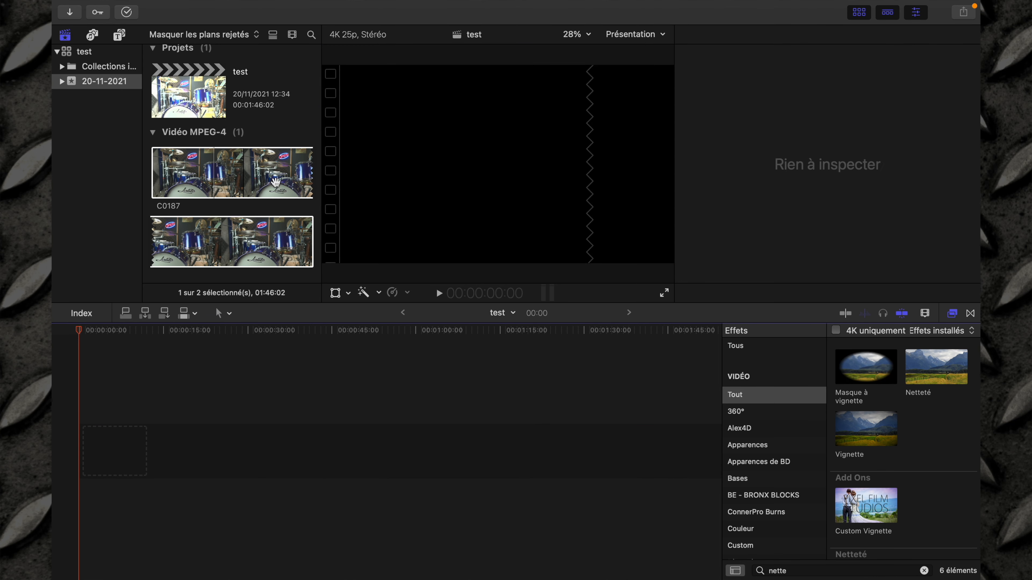
click(276, 182)
drag(240, 177, 147, 337)
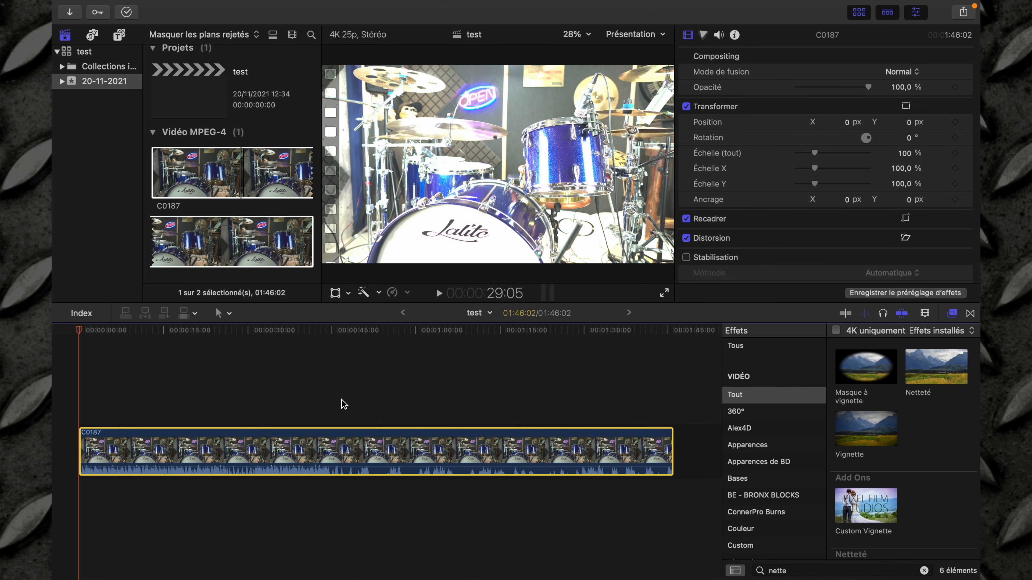
click(342, 404)
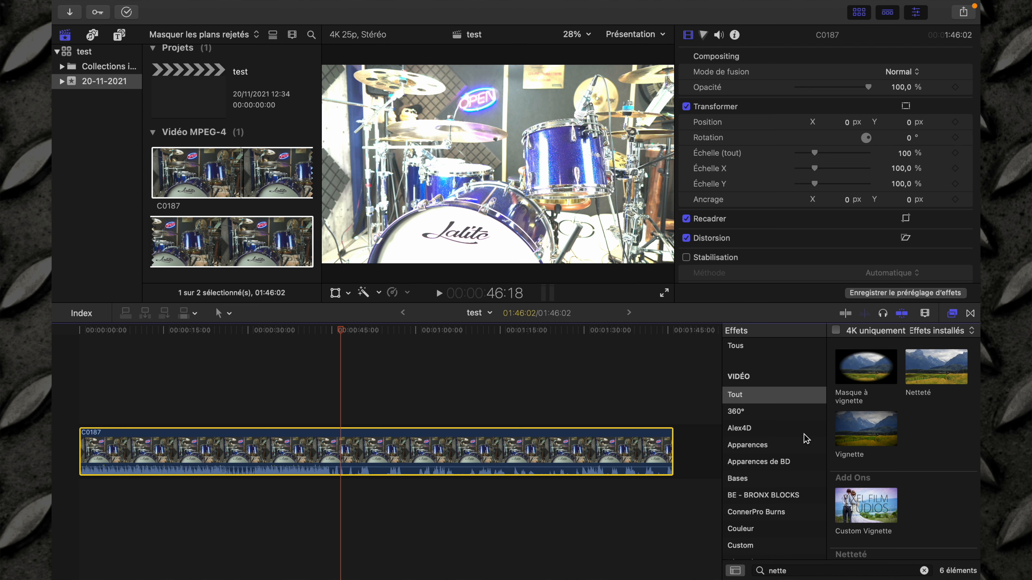
Step: Apply the Studio iso200 F1.8 T&O preset from the Réglages Preset Perso category to clip C0187
scroll(763, 480, down, 15)
scroll(762, 478, down, 10)
scroll(763, 478, up, 5)
click(766, 434)
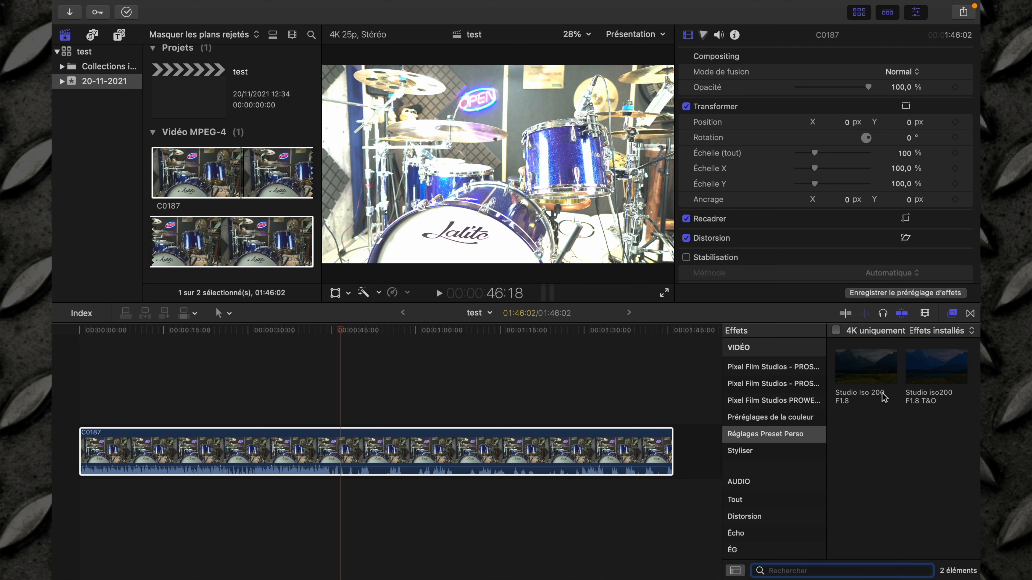
click(942, 382)
drag(931, 368, 555, 457)
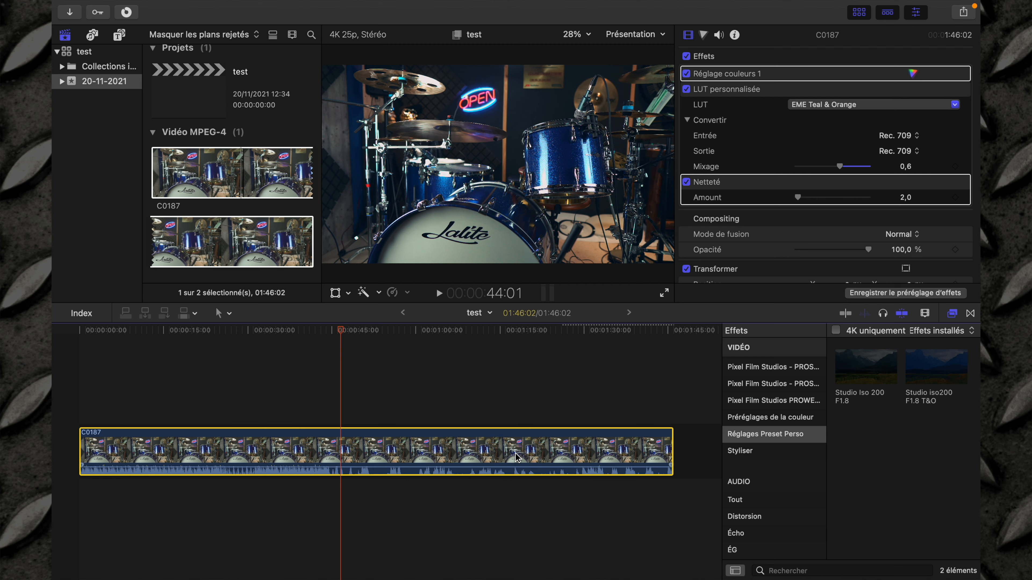
Step: Review the graded image at several points along clip C0187, including its very beginning
click(492, 402)
click(532, 396)
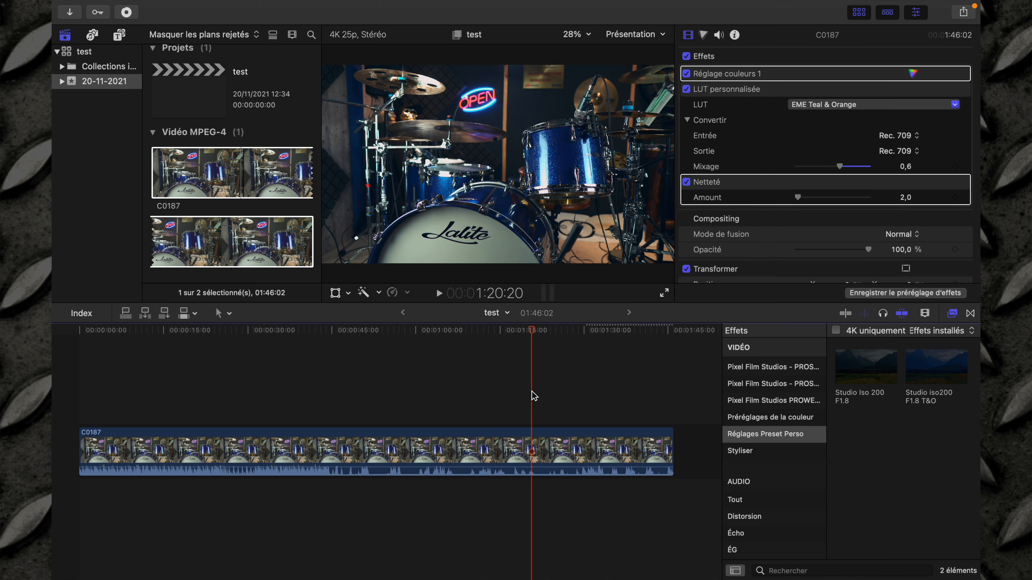
click(471, 391)
click(342, 390)
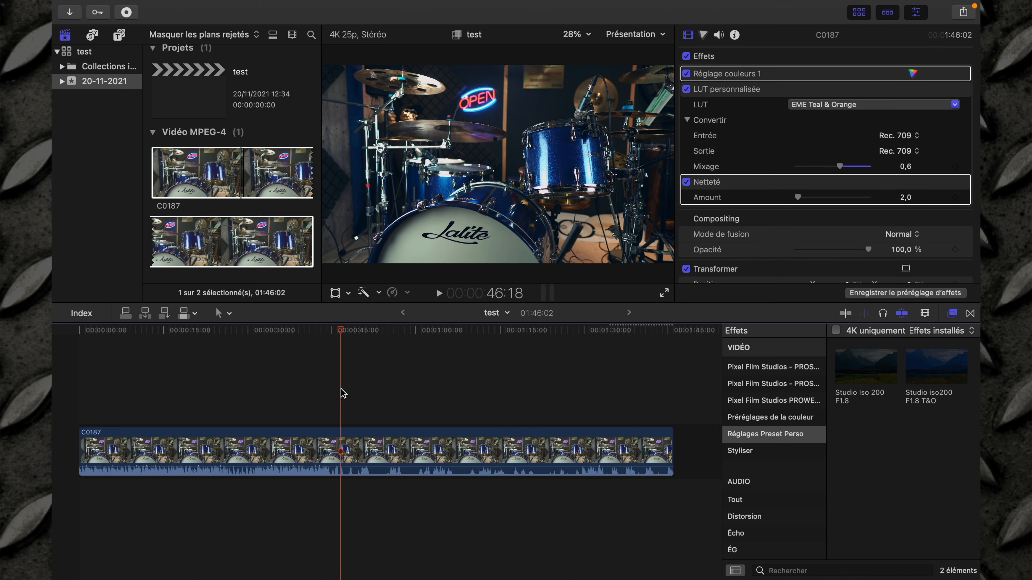
click(267, 391)
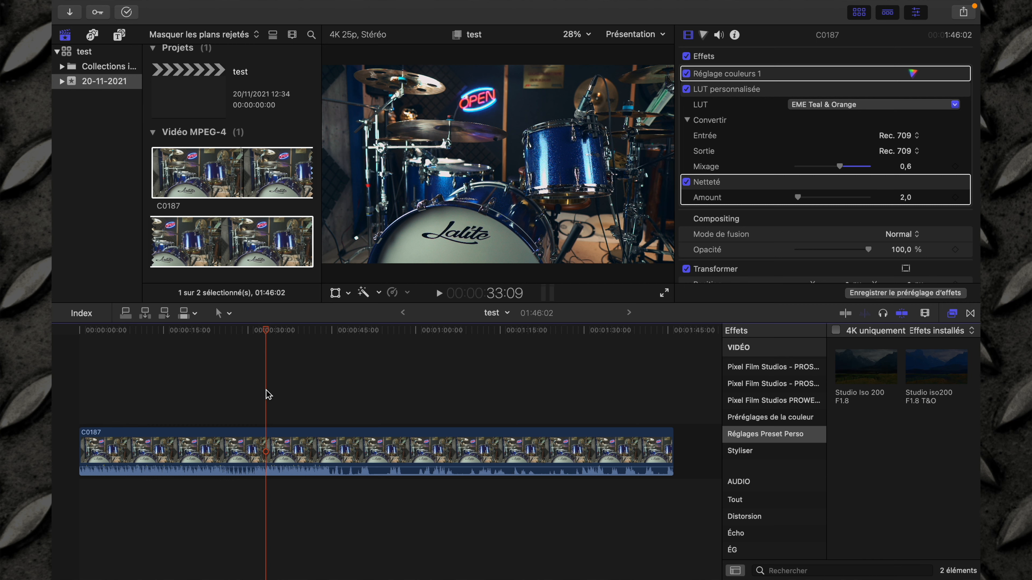
click(476, 401)
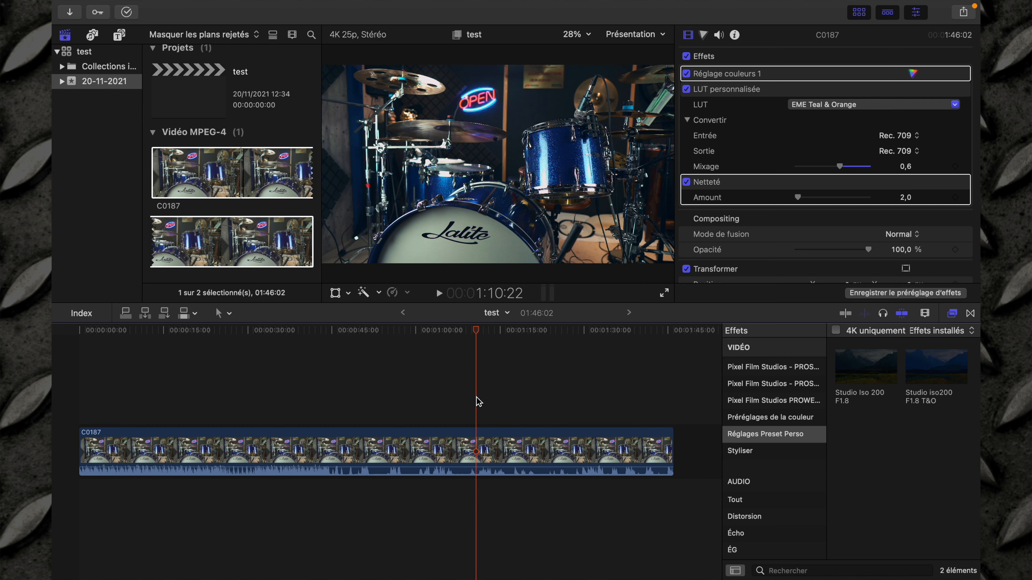
key(Home)
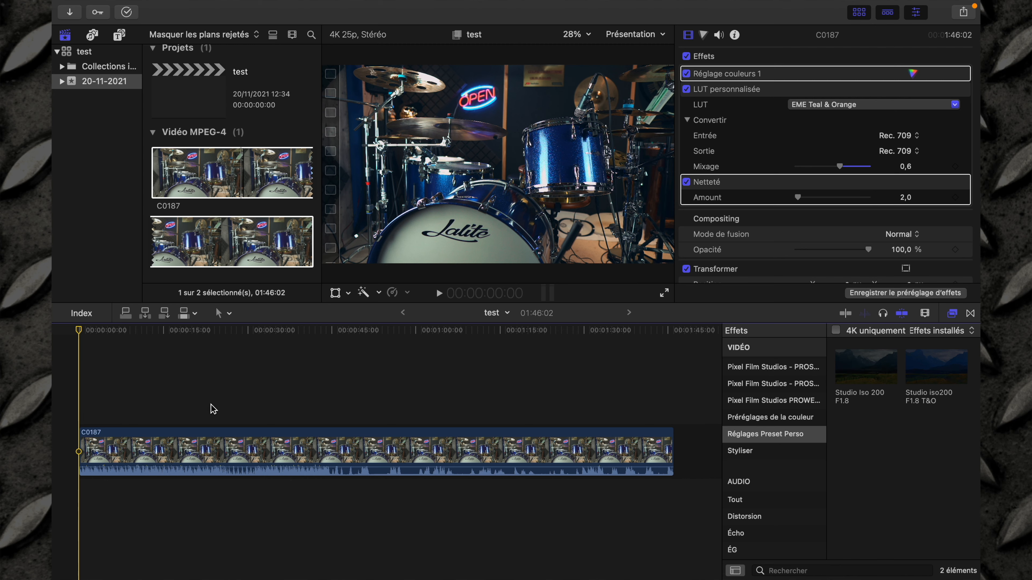
click(301, 389)
click(419, 404)
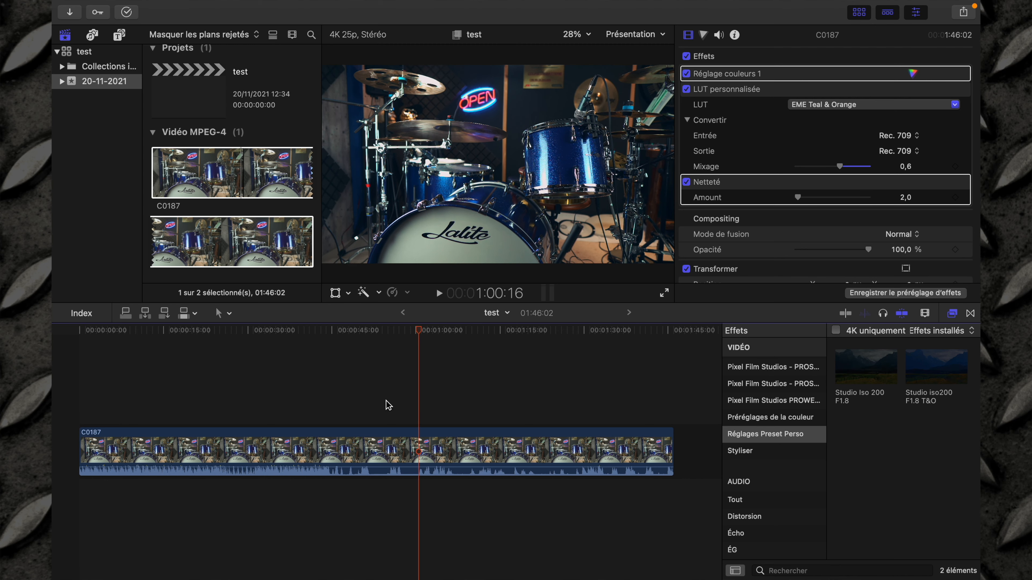